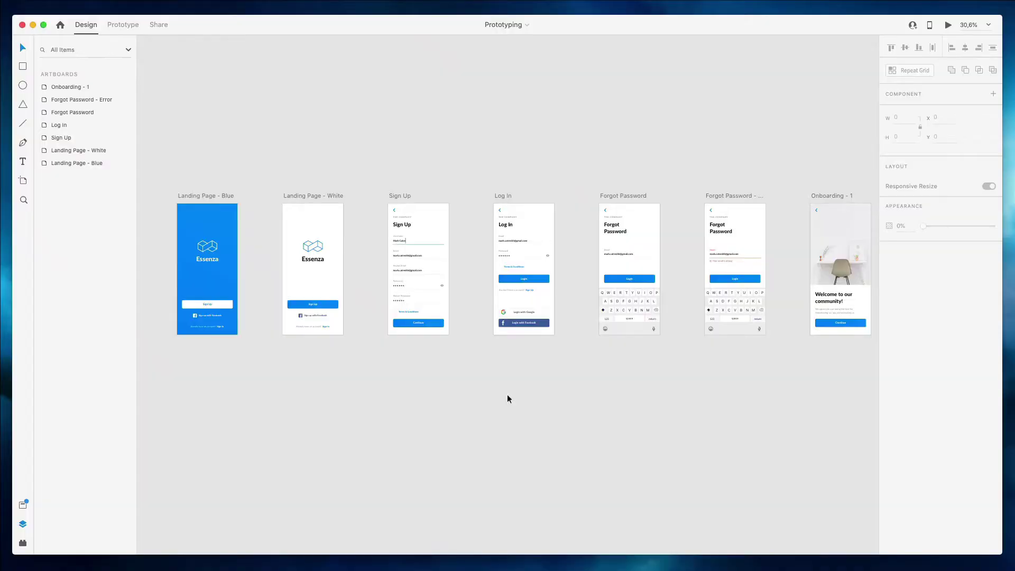
Put the seven-artboard Prototyping file into Prototype mode.
{"action": "scroll", "coordinate": [506, 398], "scroll_direction": "up", "scroll_amount": 2}
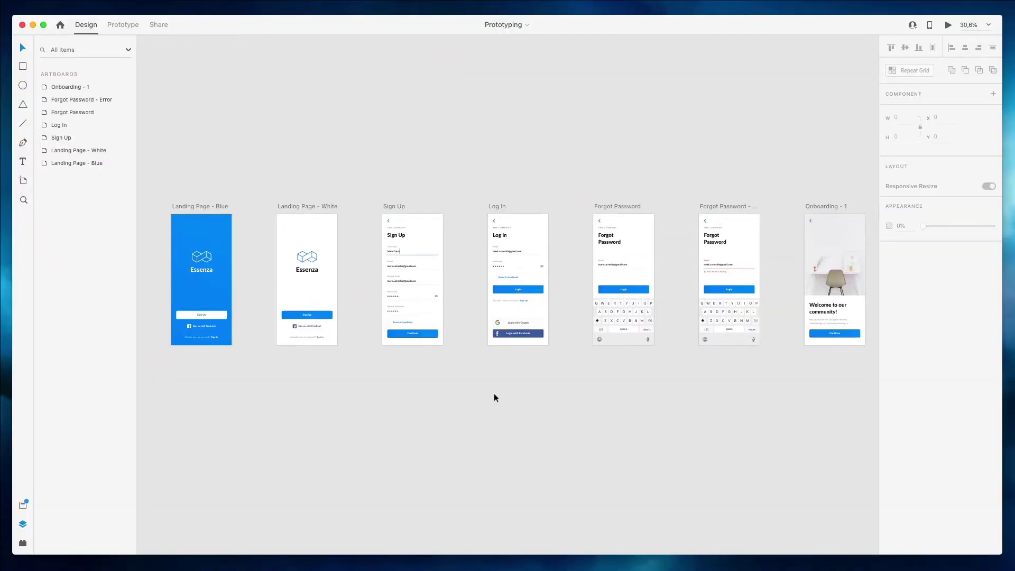
{"action": "scroll", "coordinate": [492, 396], "scroll_direction": "left", "scroll_amount": 1}
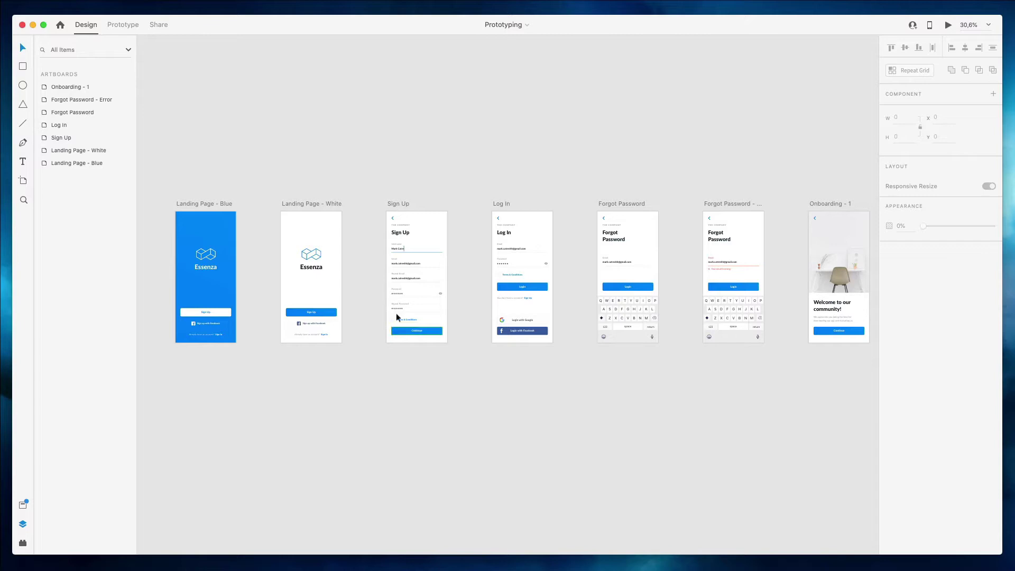
{"action": "left_click", "coordinate": [128, 33]}
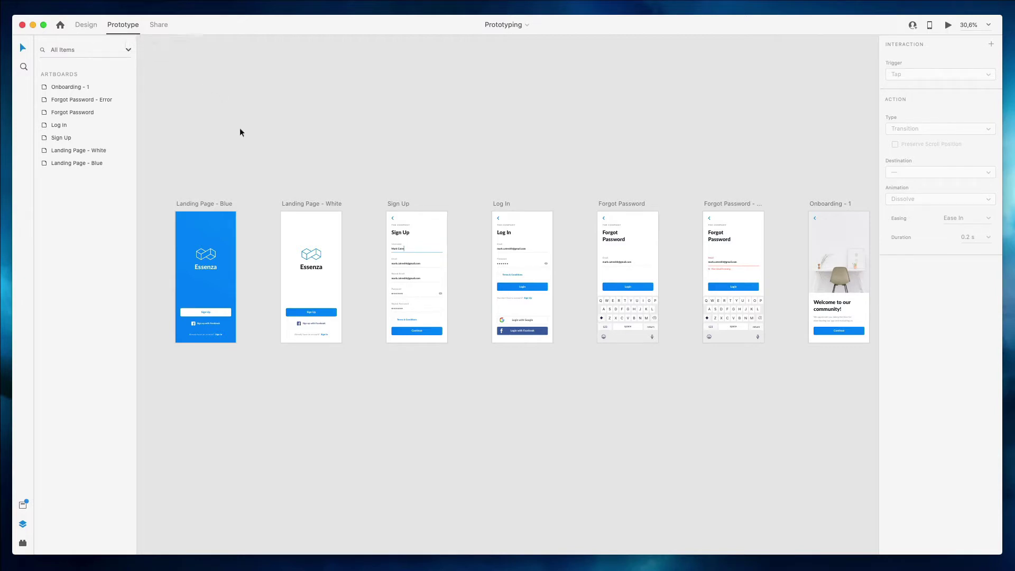
Zoom into the canvas and select the Landing Page – White artboard.
{"action": "scroll", "coordinate": [240, 129], "scroll_direction": "right", "scroll_amount": 3}
{"action": "scroll", "coordinate": [239, 131], "scroll_direction": "up", "scroll_amount": 1}
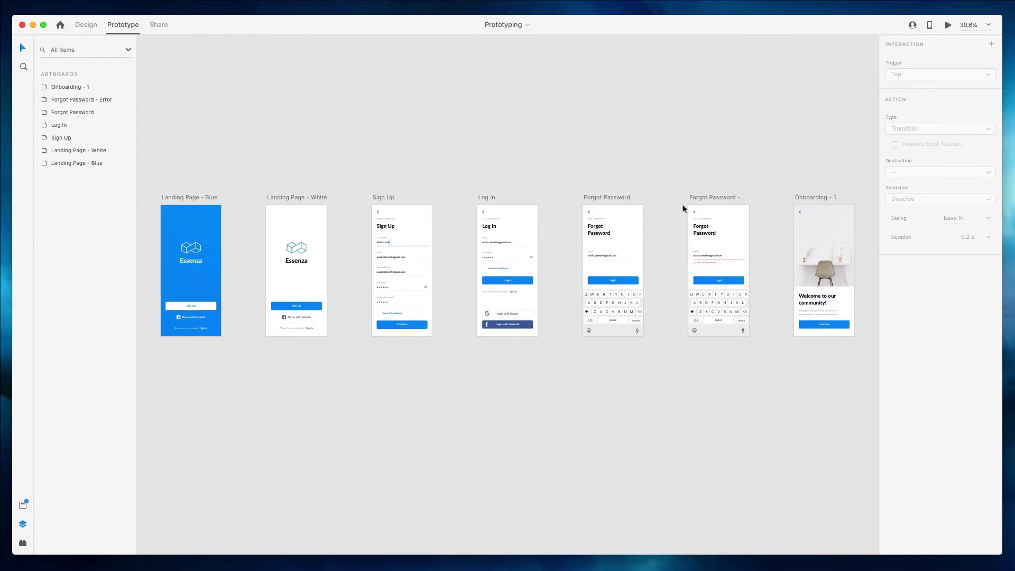
{"action": "scroll", "coordinate": [404, 186], "scroll_direction": "left", "scroll_amount": 3}
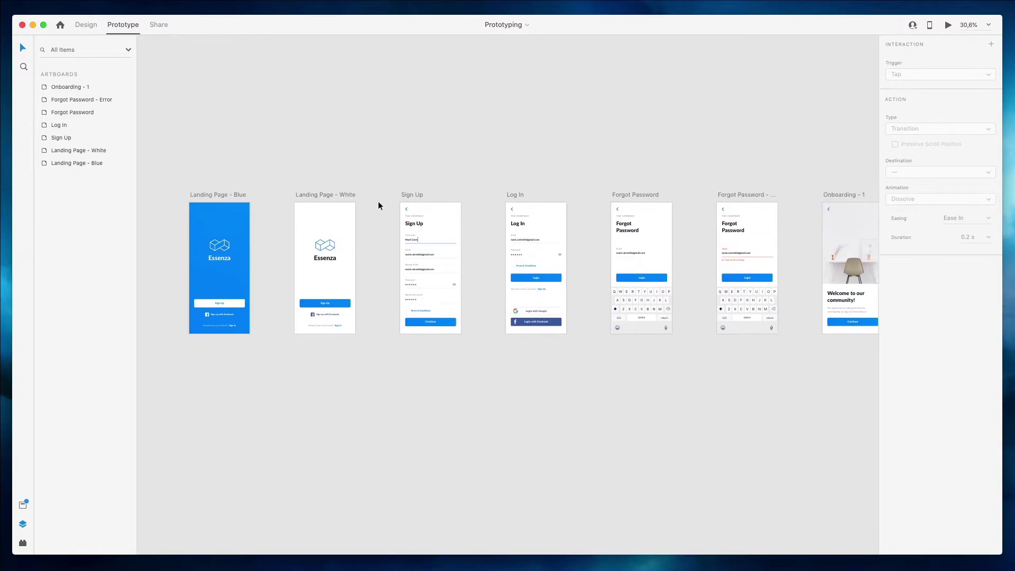
{"action": "scroll", "coordinate": [239, 214], "scroll_direction": "up", "scroll_amount": 5}
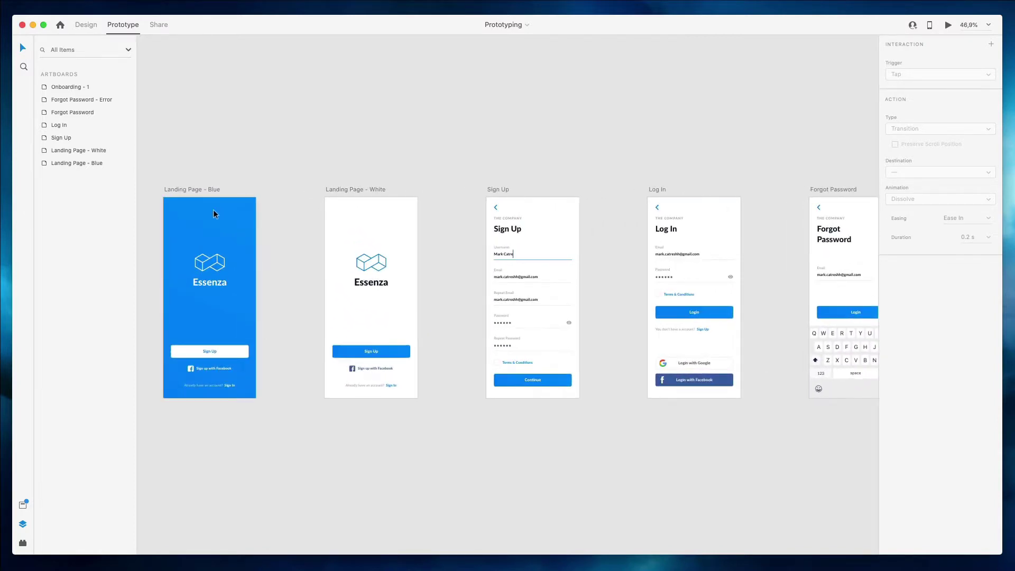
{"action": "left_click", "coordinate": [81, 152]}
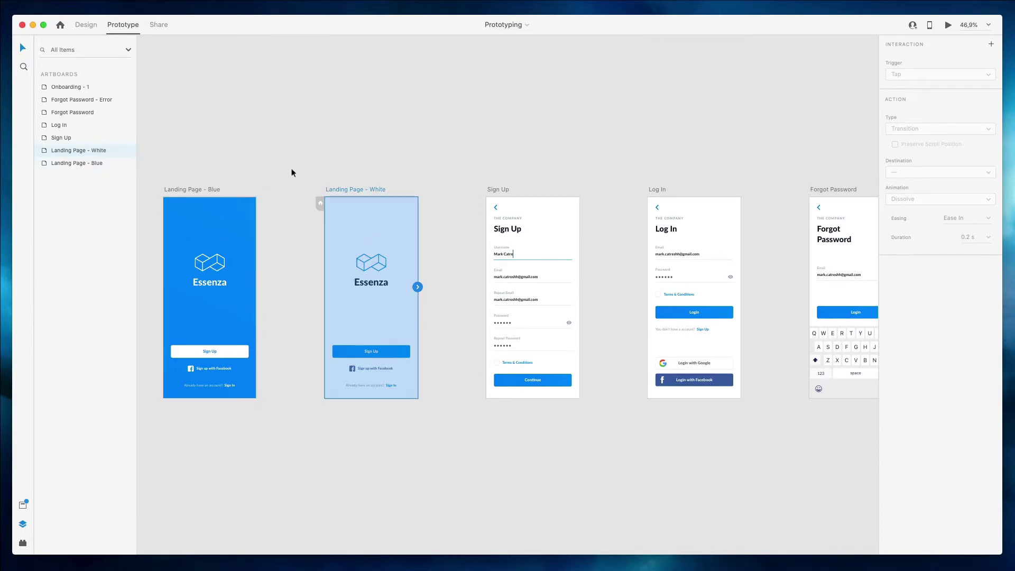
{"action": "scroll", "coordinate": [406, 248], "scroll_direction": "up", "scroll_amount": 4}
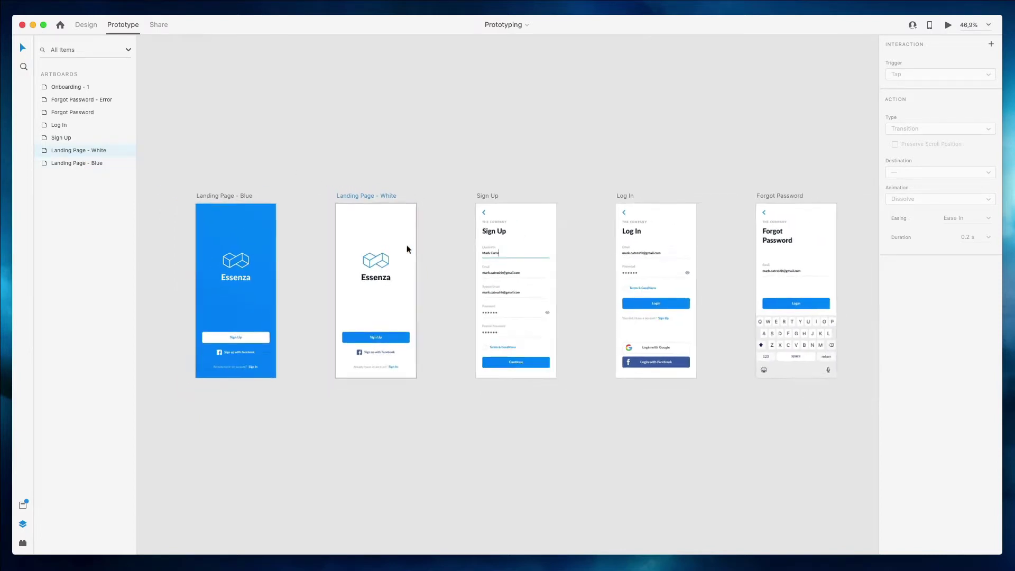
{"action": "scroll", "coordinate": [407, 246], "scroll_direction": "down", "scroll_amount": 2}
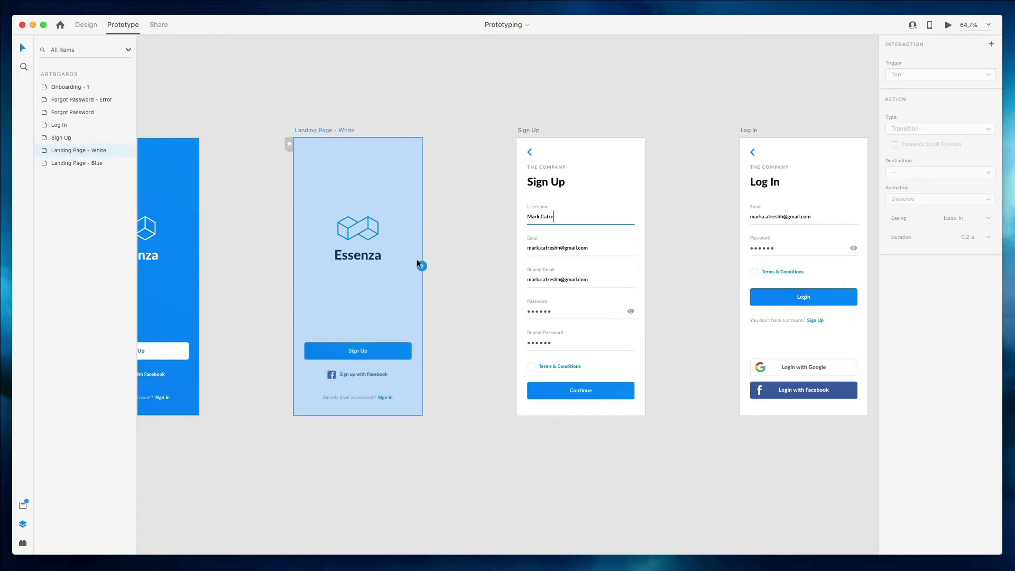
{"action": "scroll", "coordinate": [417, 268], "scroll_direction": "right", "scroll_amount": 1}
{"action": "scroll", "coordinate": [418, 268], "scroll_direction": "right", "scroll_amount": 2}
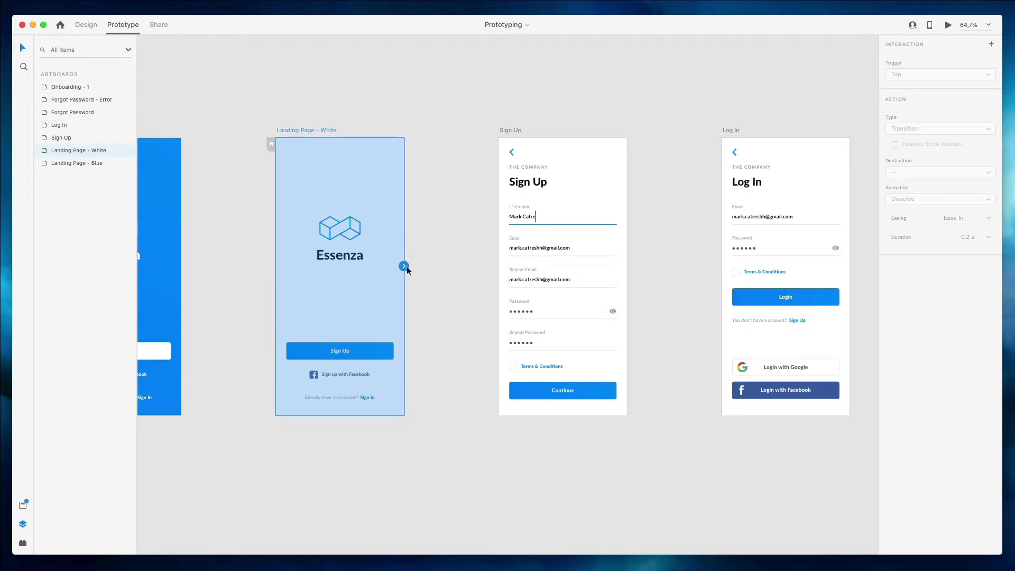
Wire the Landing Page – White artboard to the Sign Up artboard.
{"action": "left_click_drag", "start_coordinate": [407, 268], "coordinate": [539, 274]}
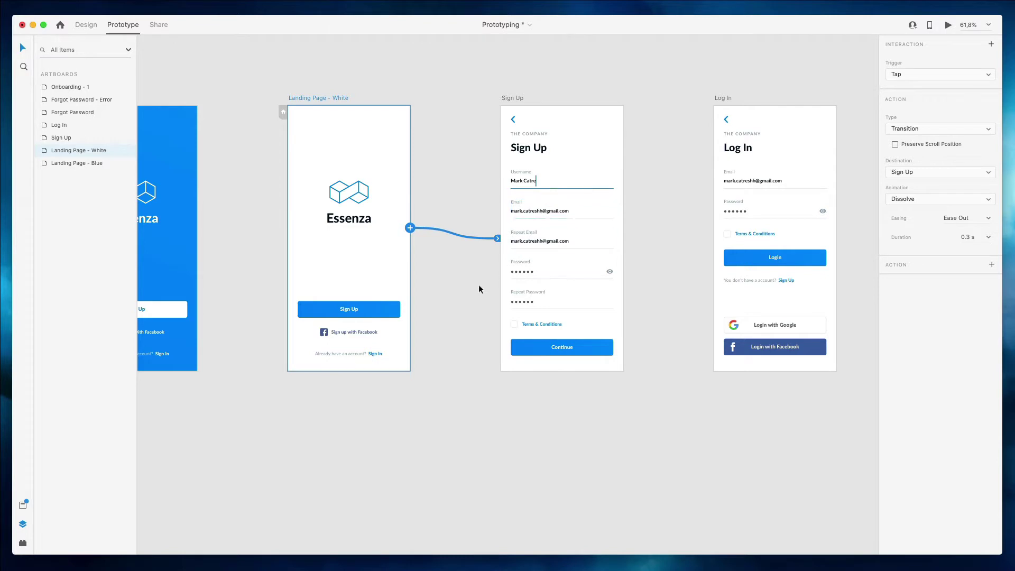
{"action": "left_click", "coordinate": [948, 27]}
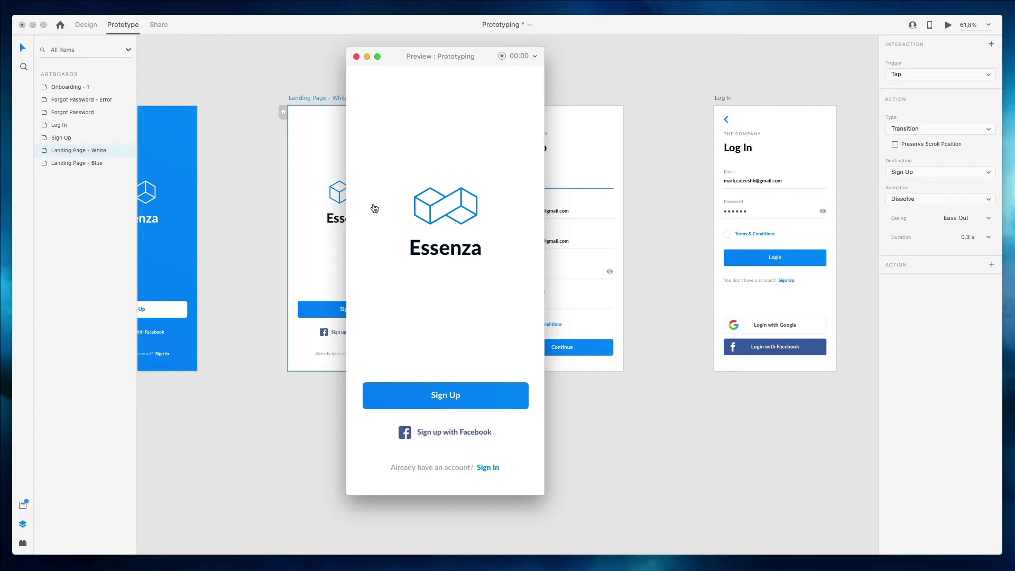
{"action": "left_click", "coordinate": [446, 355]}
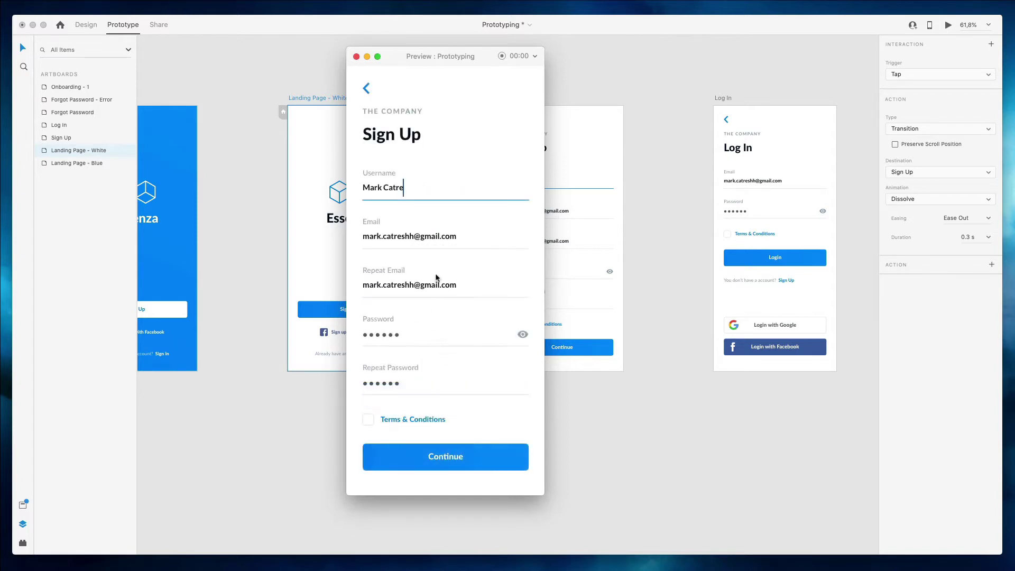
{"action": "left_click", "coordinate": [356, 57]}
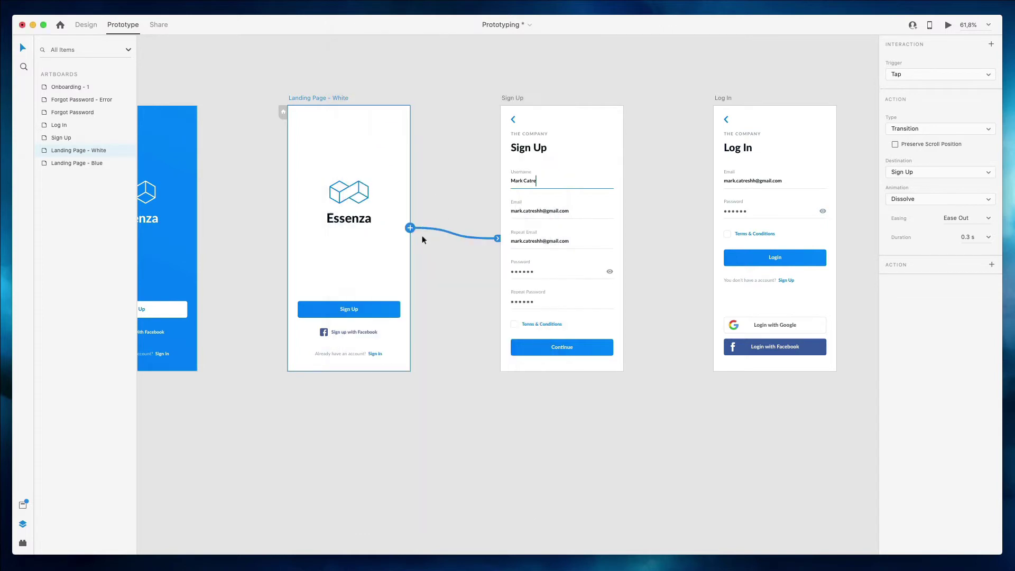
{"action": "scroll", "coordinate": [422, 236], "scroll_direction": "up", "scroll_amount": 5}
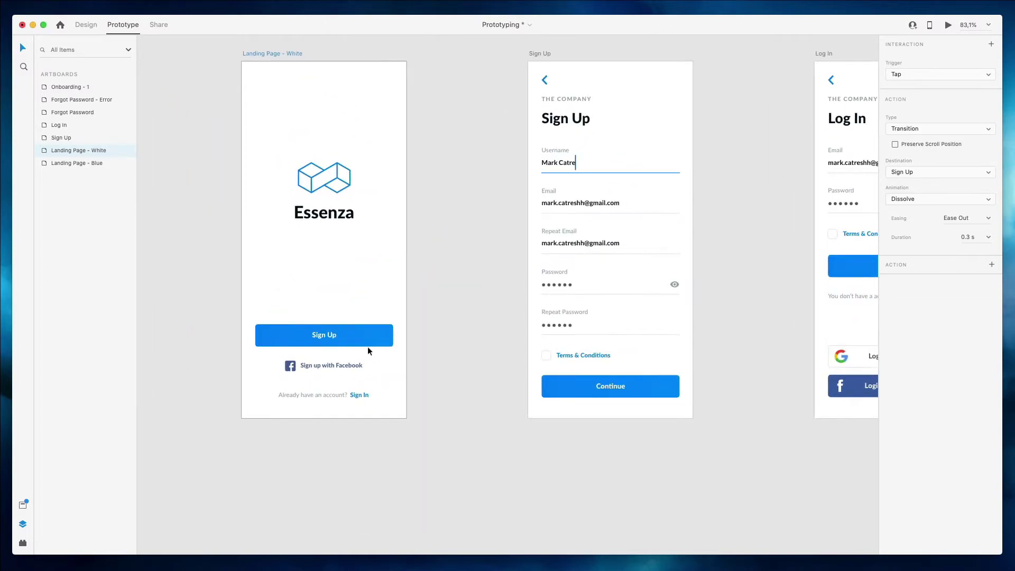
Remove the artboard-wide wire and link the Sign Up button group to the Sign Up artboard.
{"action": "left_click", "coordinate": [340, 342]}
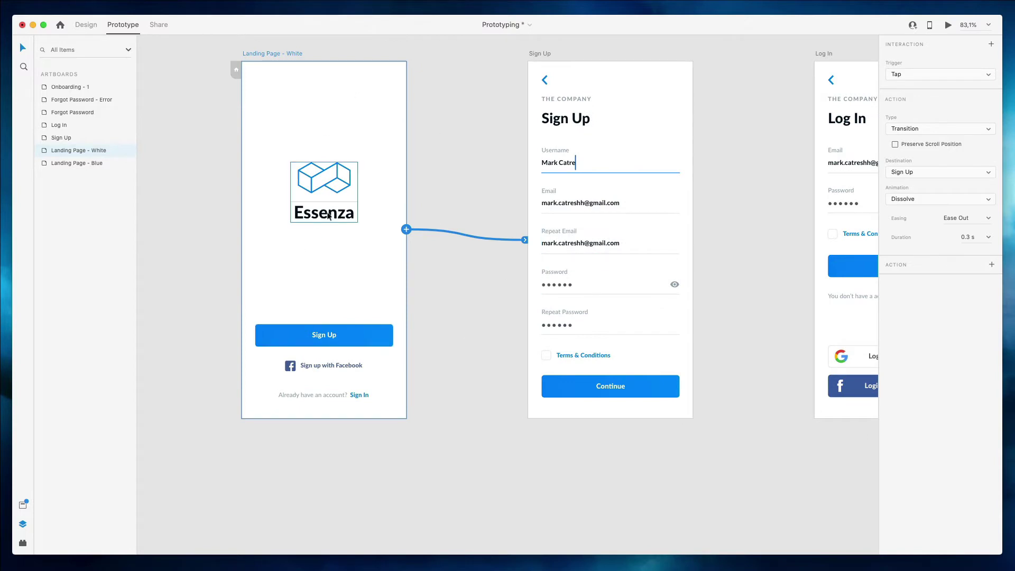
{"action": "key", "text": "ctrl+z"}
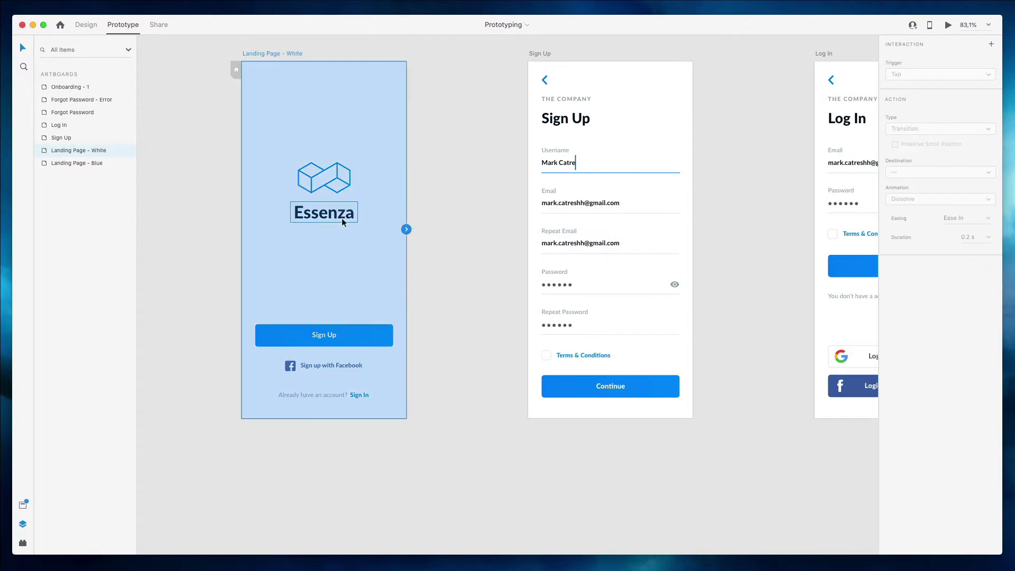
{"action": "left_click", "coordinate": [341, 334]}
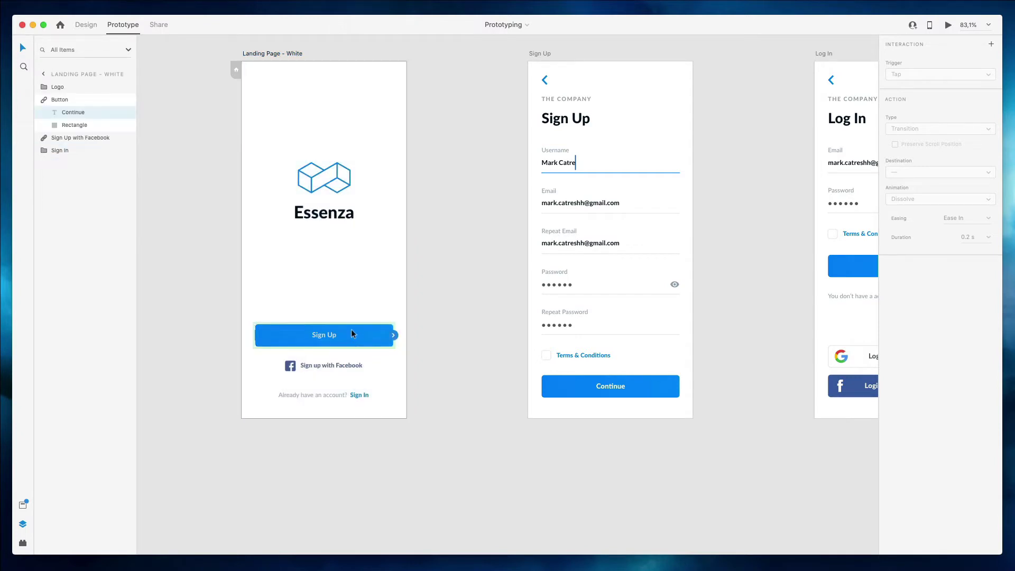
{"action": "left_click", "coordinate": [61, 100]}
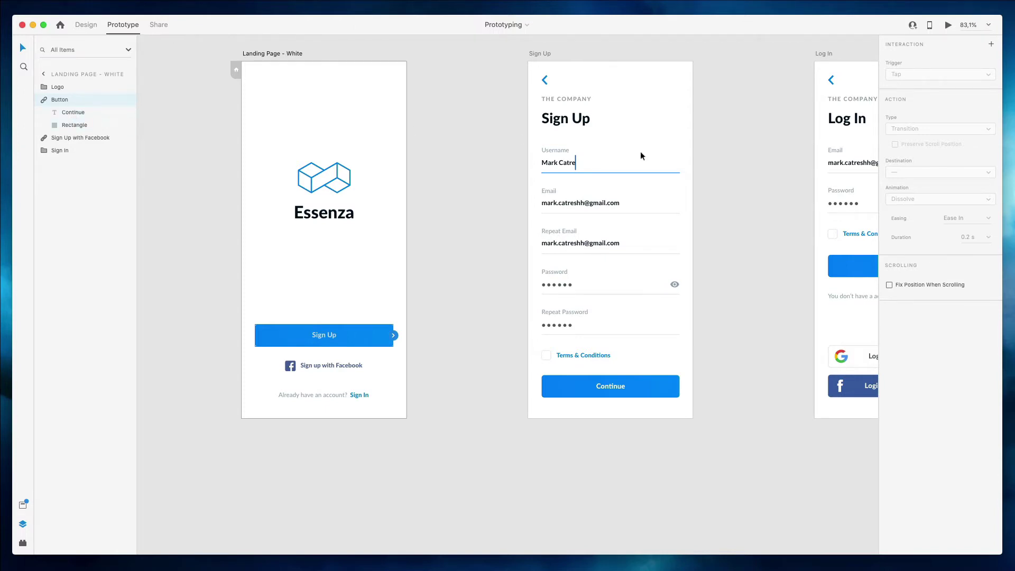
{"action": "scroll", "coordinate": [392, 344], "scroll_direction": "up", "scroll_amount": 3}
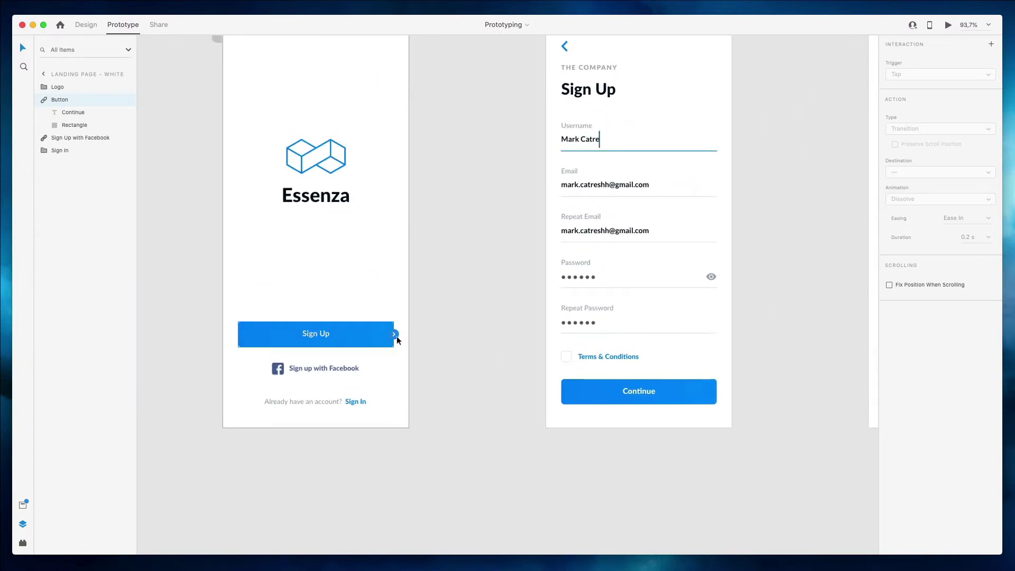
{"action": "left_click_drag", "start_coordinate": [397, 339], "coordinate": [566, 289]}
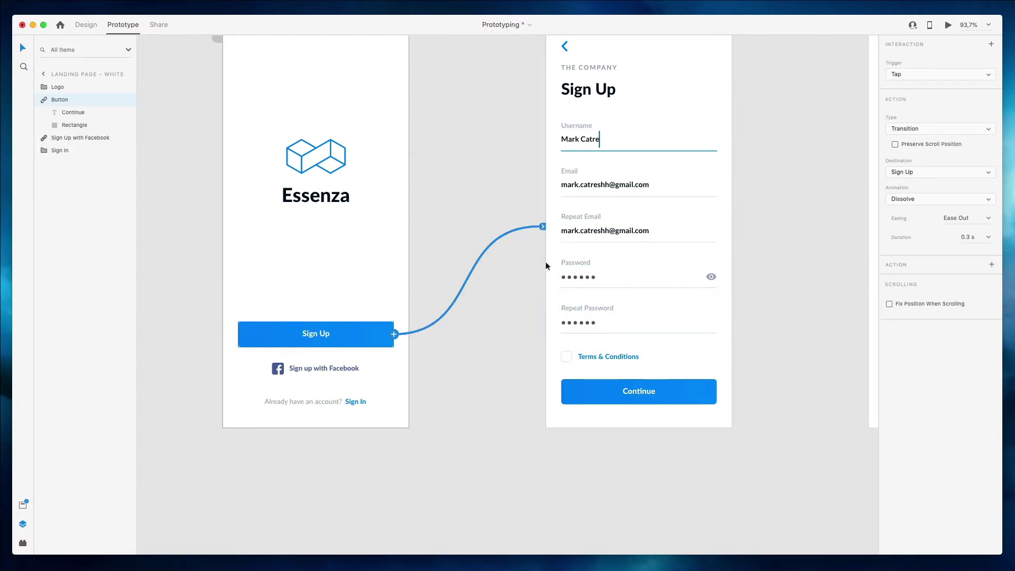
{"action": "scroll", "coordinate": [549, 267], "scroll_direction": "up", "scroll_amount": 2}
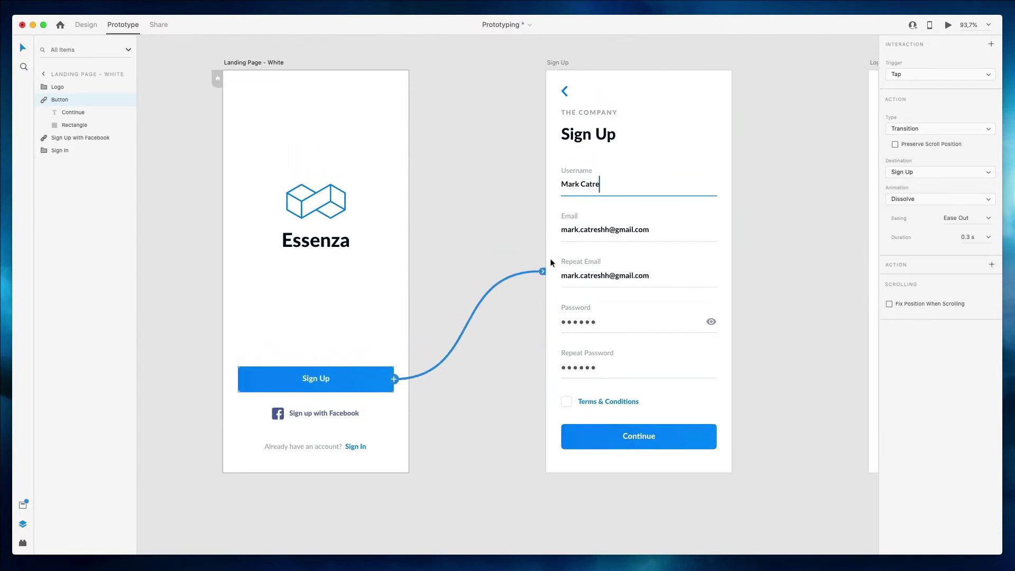
{"action": "left_click", "coordinate": [947, 26]}
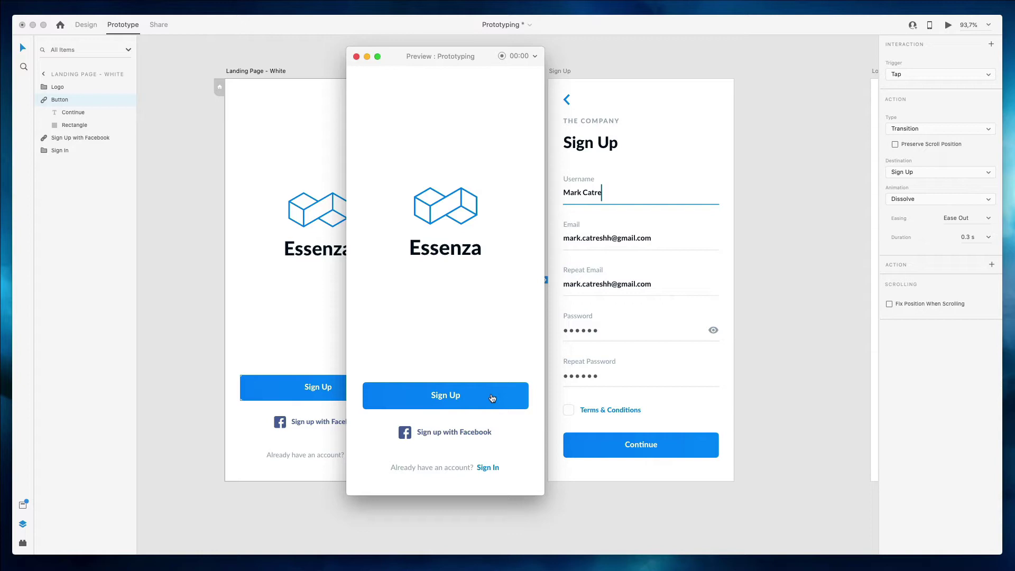
{"action": "left_click", "coordinate": [491, 398]}
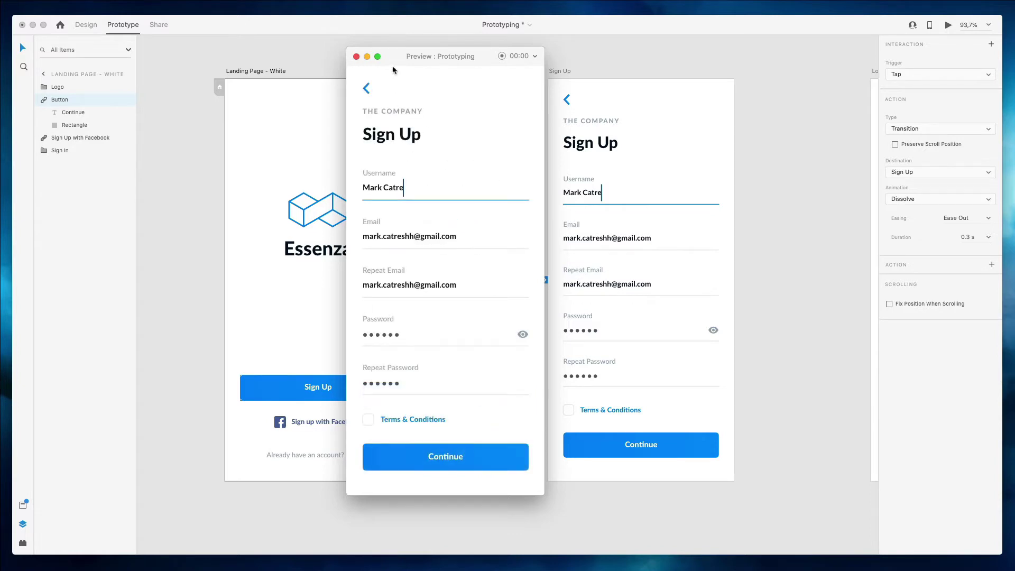
{"action": "left_click", "coordinate": [357, 57]}
{"action": "scroll", "coordinate": [542, 150], "scroll_direction": "down", "scroll_amount": 2}
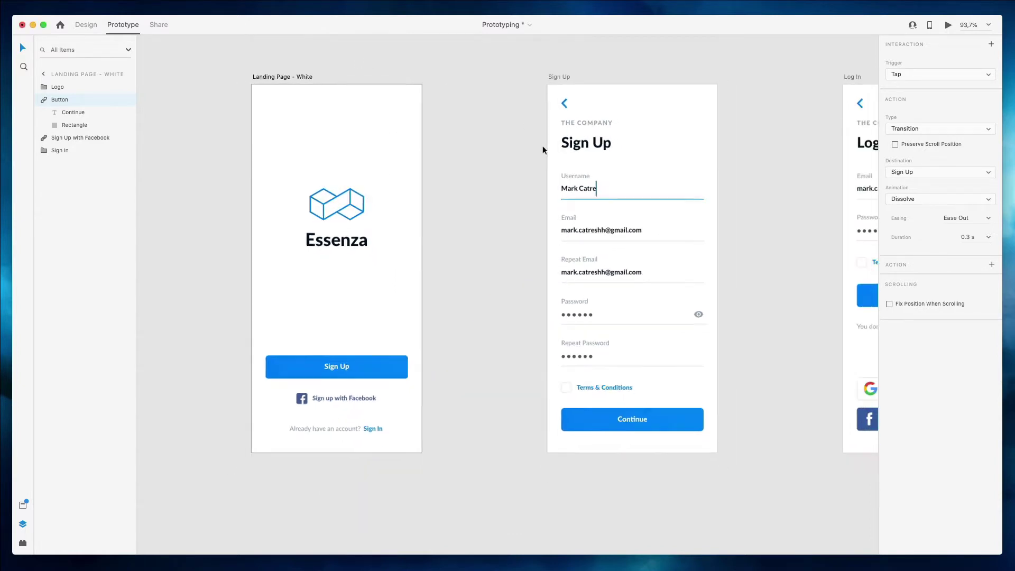
{"action": "scroll", "coordinate": [542, 150], "scroll_direction": "right", "scroll_amount": 2}
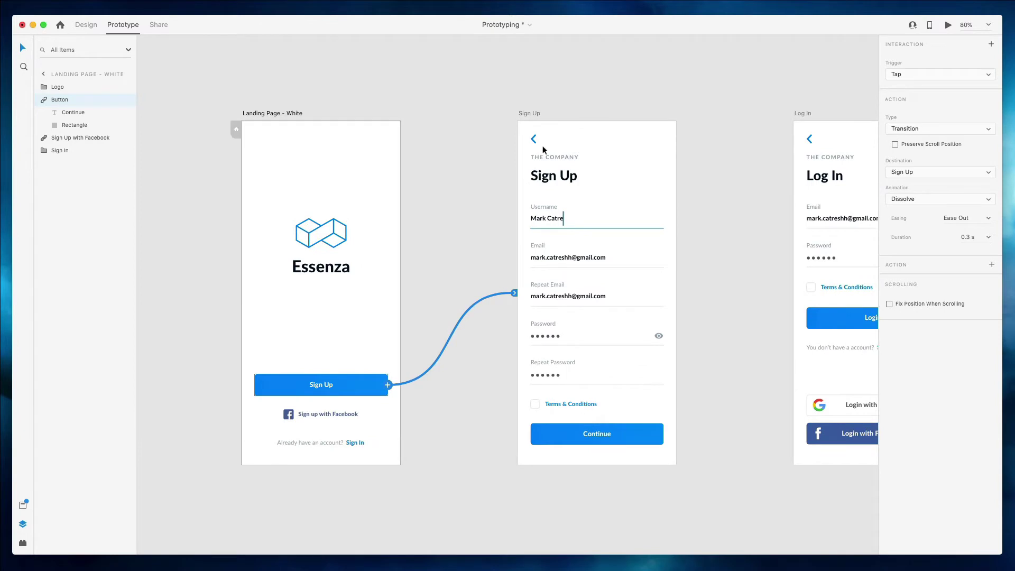
{"action": "scroll", "coordinate": [543, 150], "scroll_direction": "right", "scroll_amount": 2}
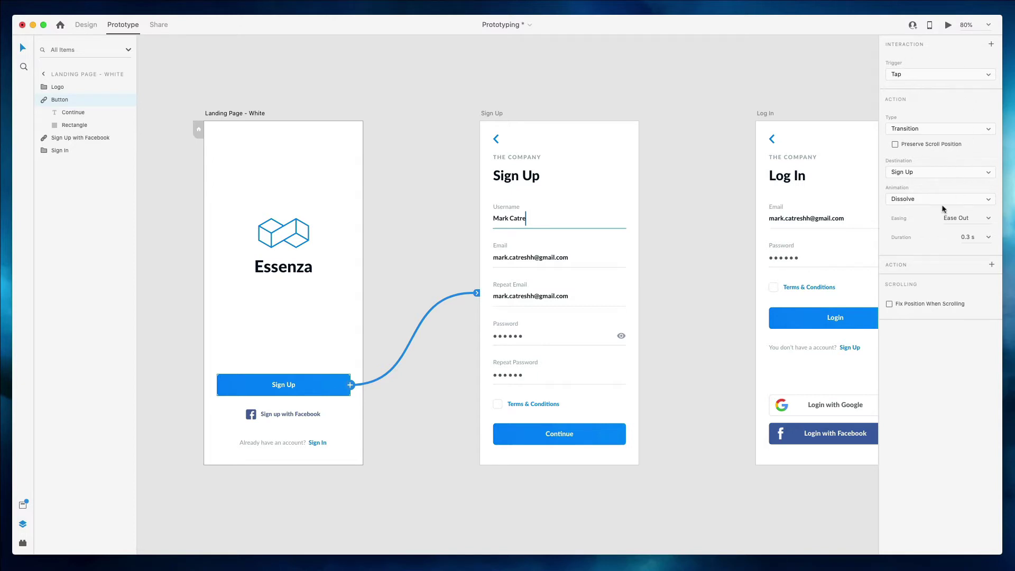
{"action": "left_click", "coordinate": [918, 77]}
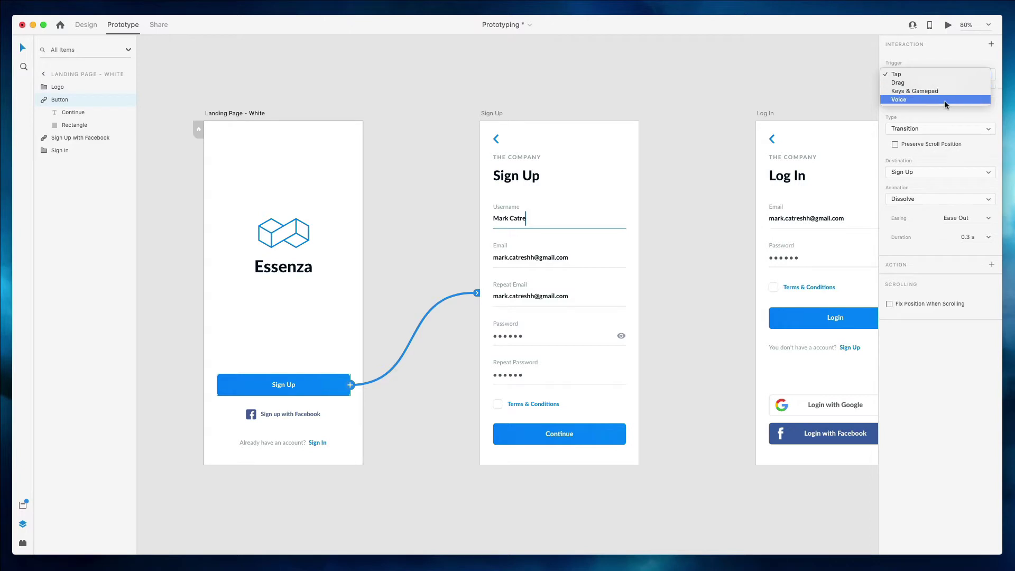
{"action": "left_click", "coordinate": [946, 60]}
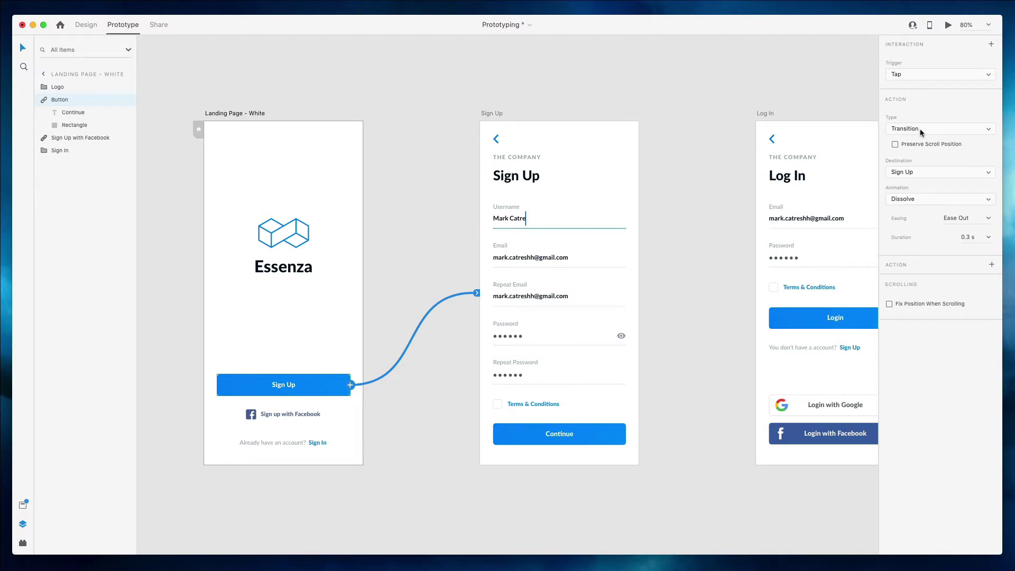
Switch the Sign Up button's tap action to Auto-Animate and test it in a preview.
{"action": "left_click", "coordinate": [920, 132]}
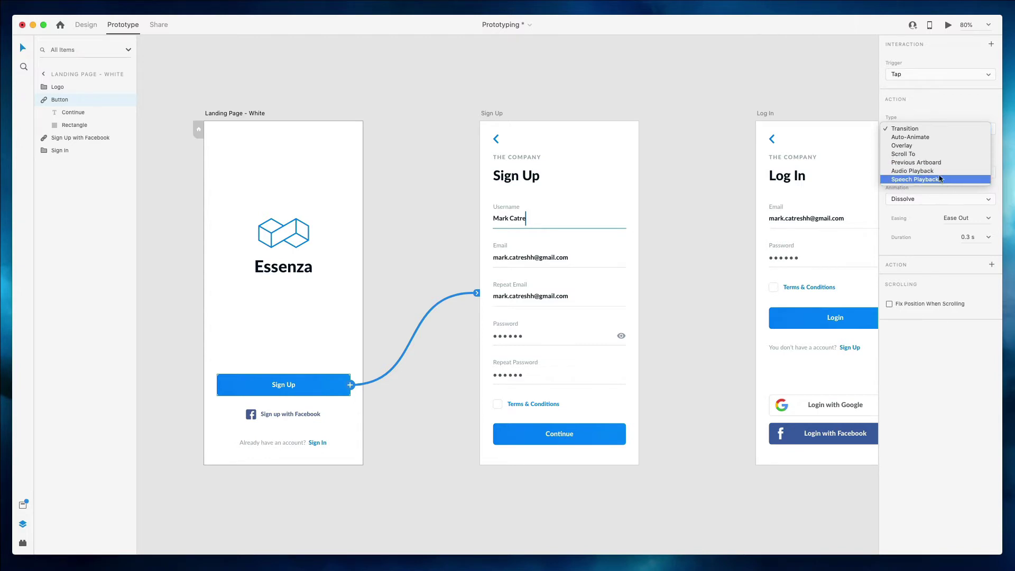
{"action": "left_click", "coordinate": [932, 137]}
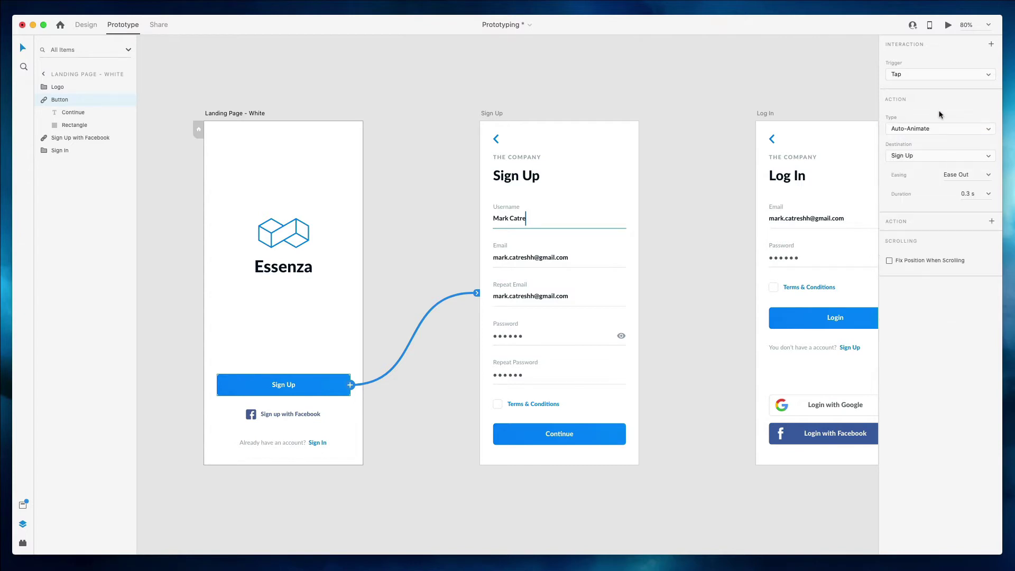
{"action": "left_click", "coordinate": [946, 26]}
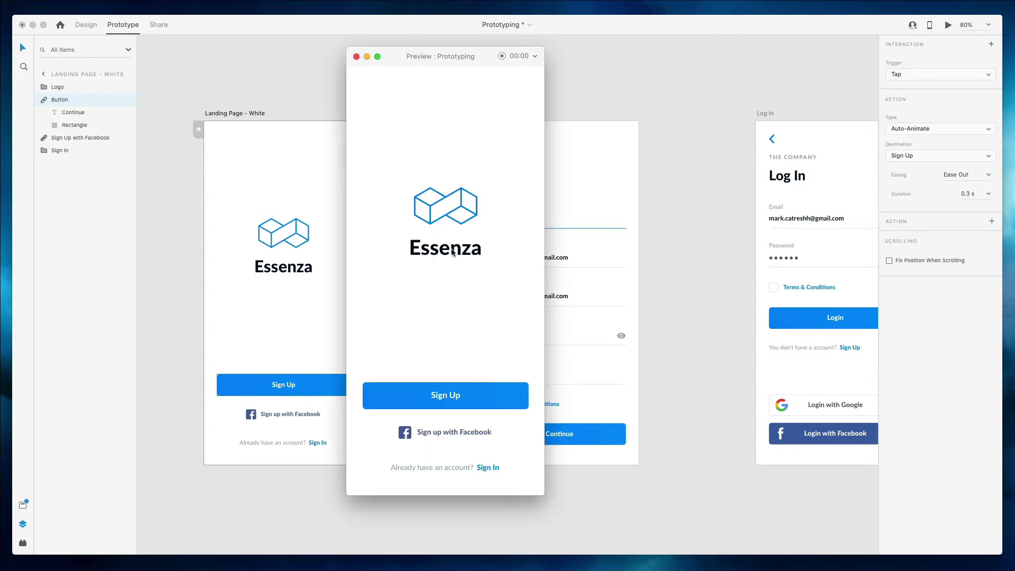
{"action": "left_click", "coordinate": [454, 402]}
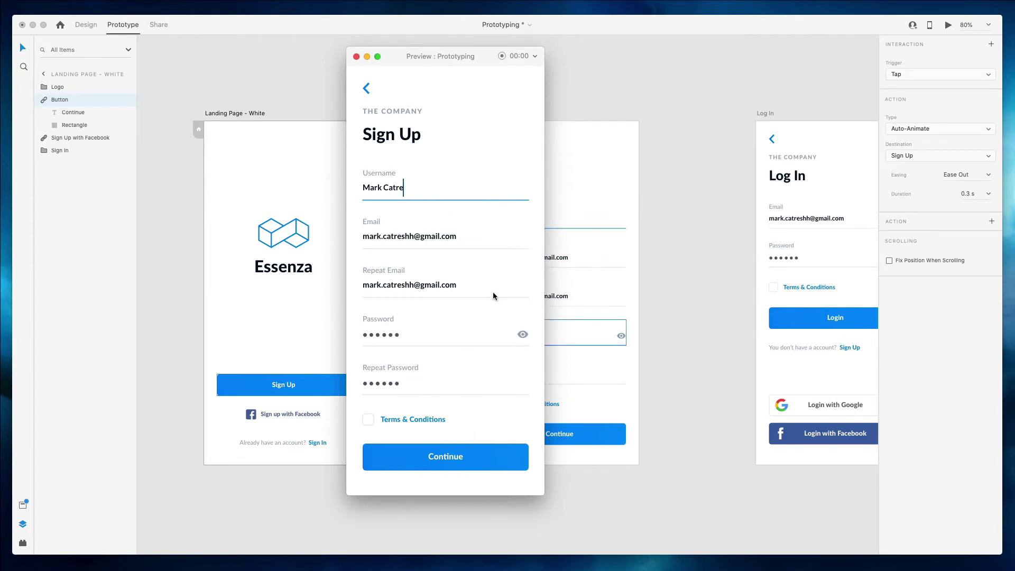
Change the Sign Up button's tap action to Overlay and test it in a preview.
{"action": "left_click", "coordinate": [357, 57]}
{"action": "left_click", "coordinate": [939, 131]}
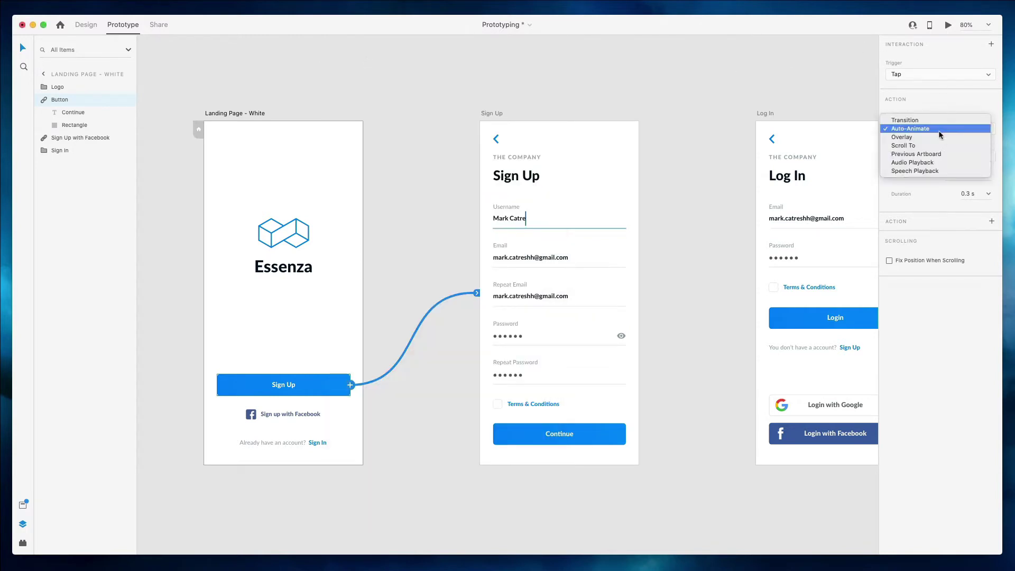
{"action": "left_click", "coordinate": [941, 138]}
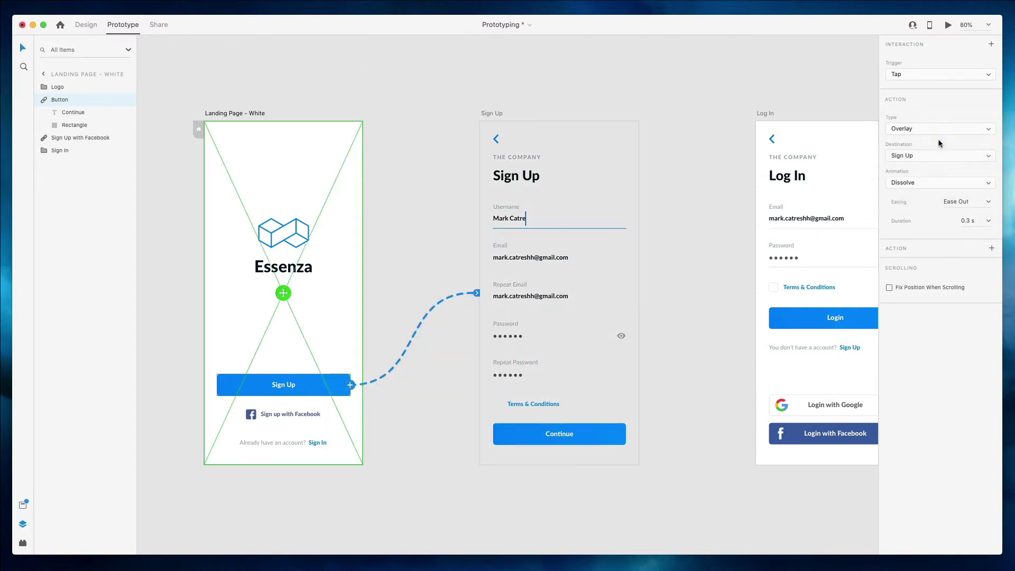
{"action": "left_click", "coordinate": [948, 26]}
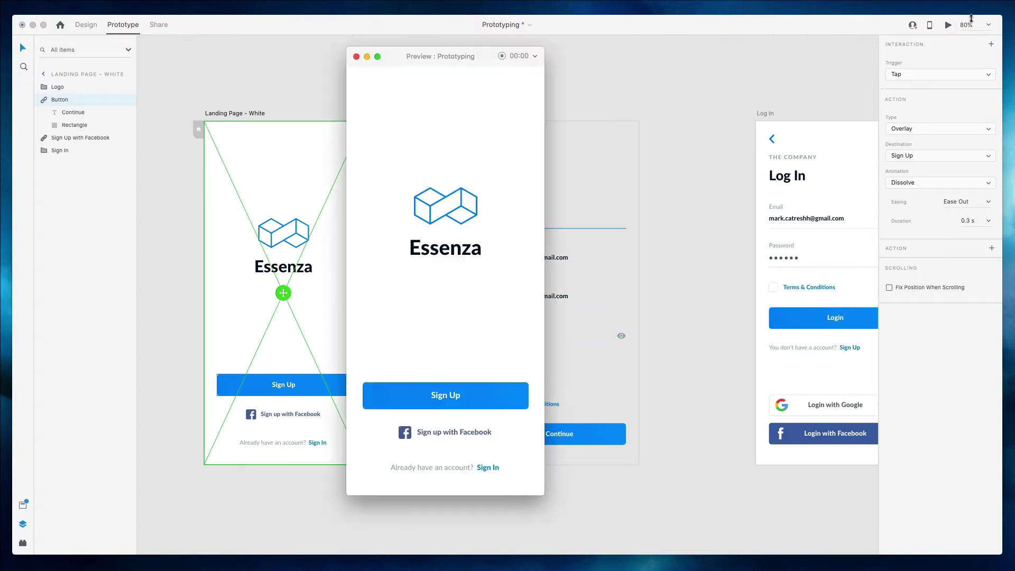
{"action": "left_click", "coordinate": [447, 407]}
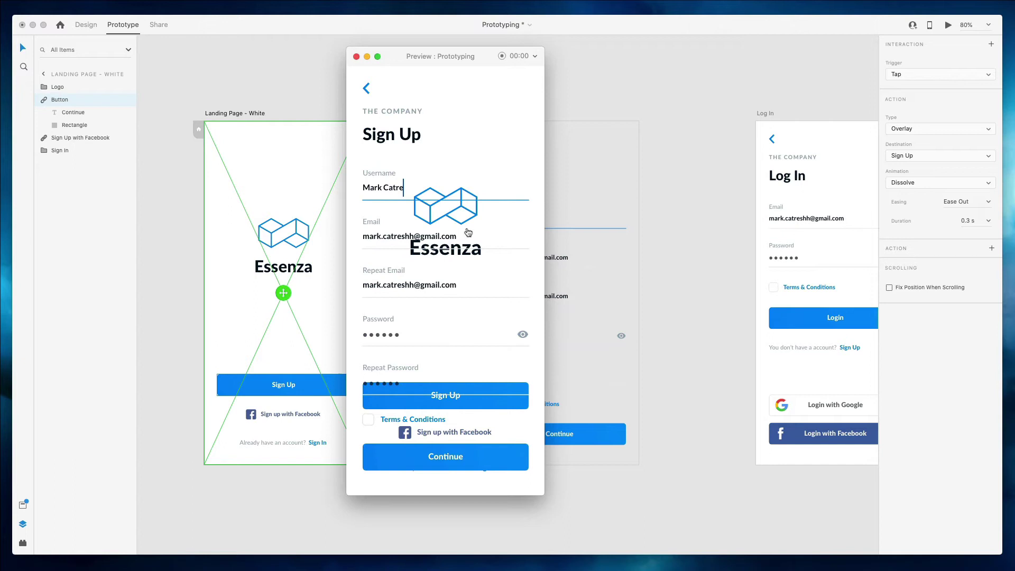
Try a Scroll To action in preview, then undo back to a Dissolve Transition.
{"action": "left_click", "coordinate": [356, 56]}
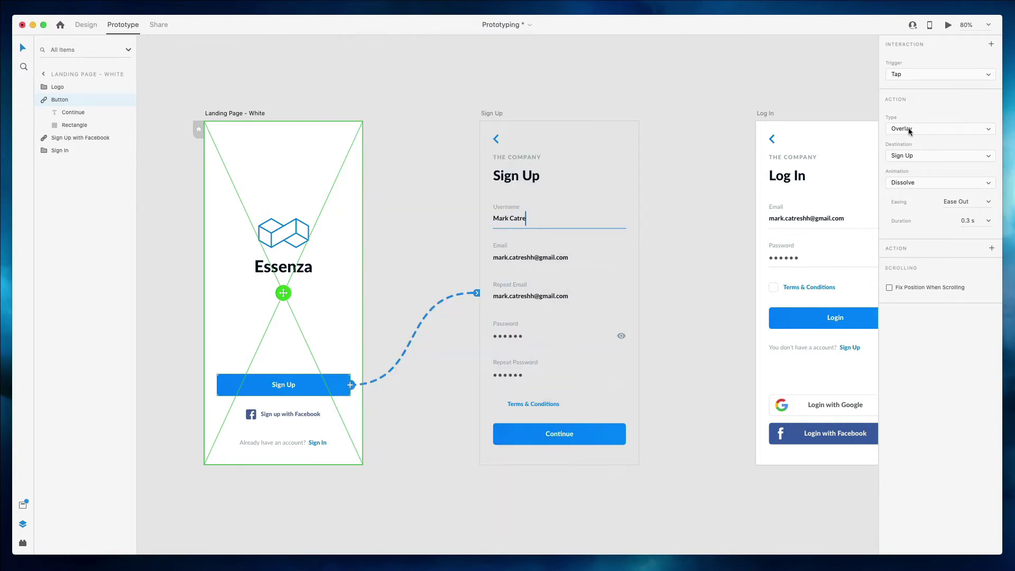
{"action": "left_click", "coordinate": [918, 135]}
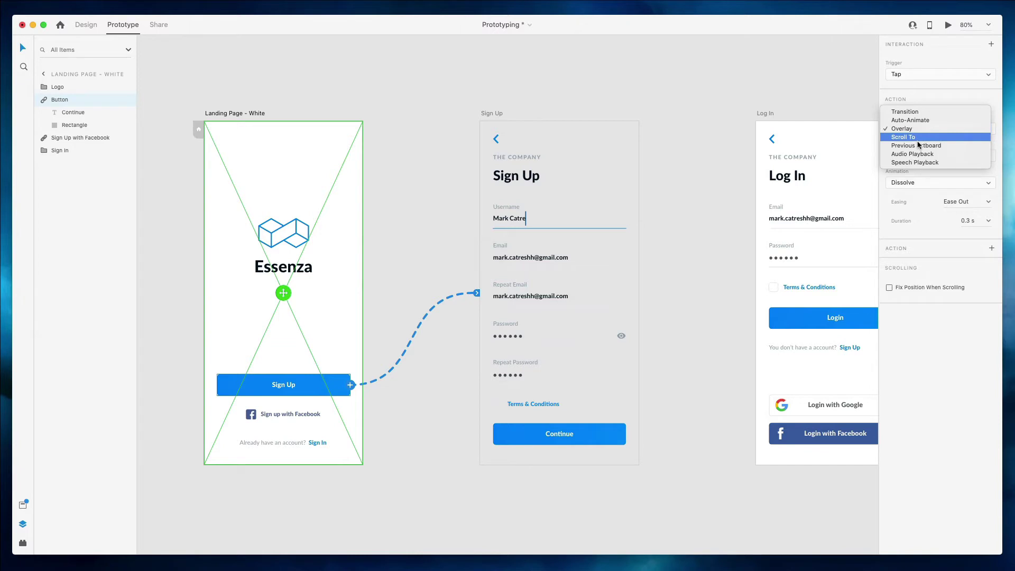
{"action": "left_click", "coordinate": [917, 138]}
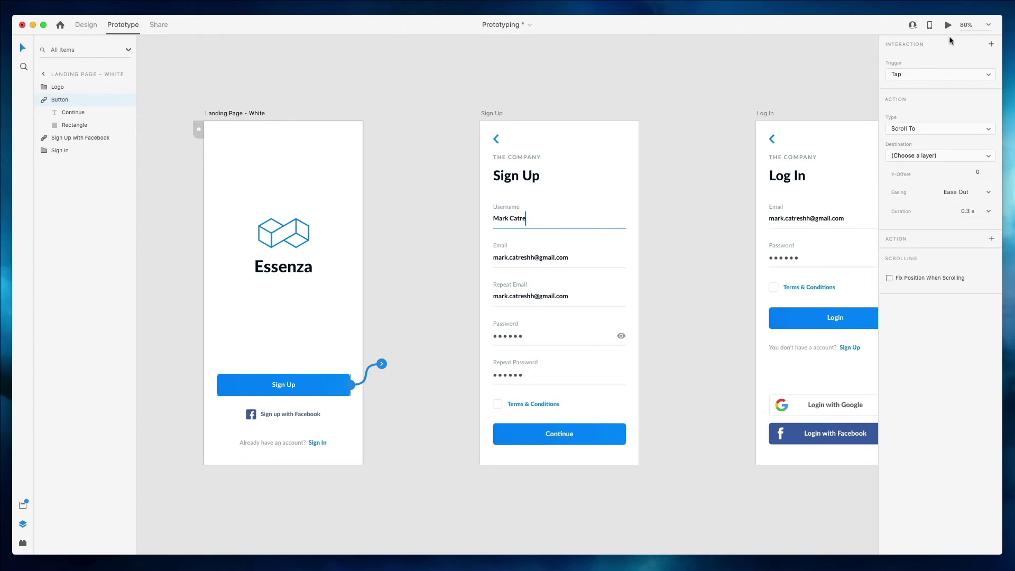
{"action": "left_click", "coordinate": [947, 27]}
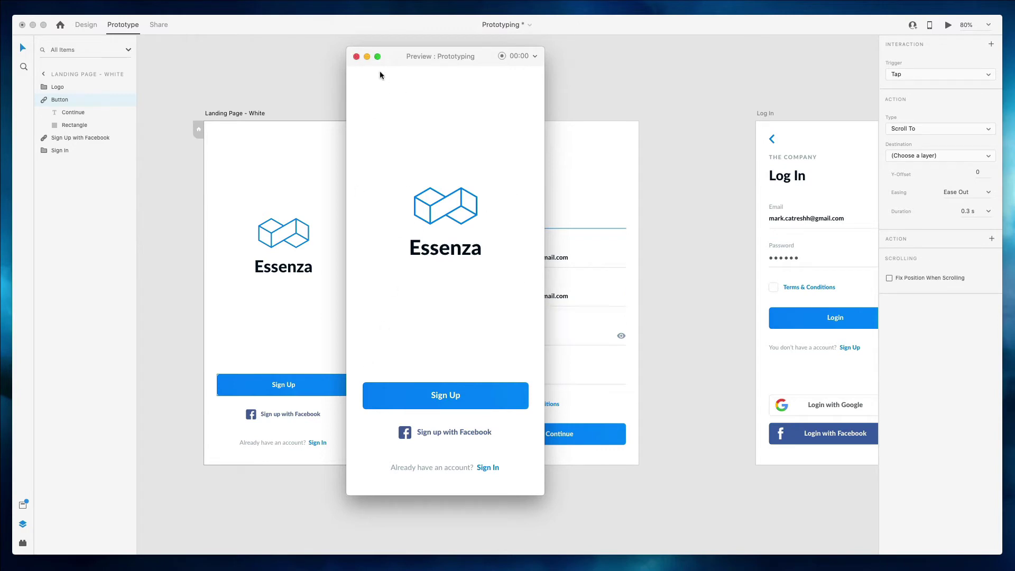
{"action": "left_click", "coordinate": [356, 56]}
{"action": "left_click", "coordinate": [435, 310]}
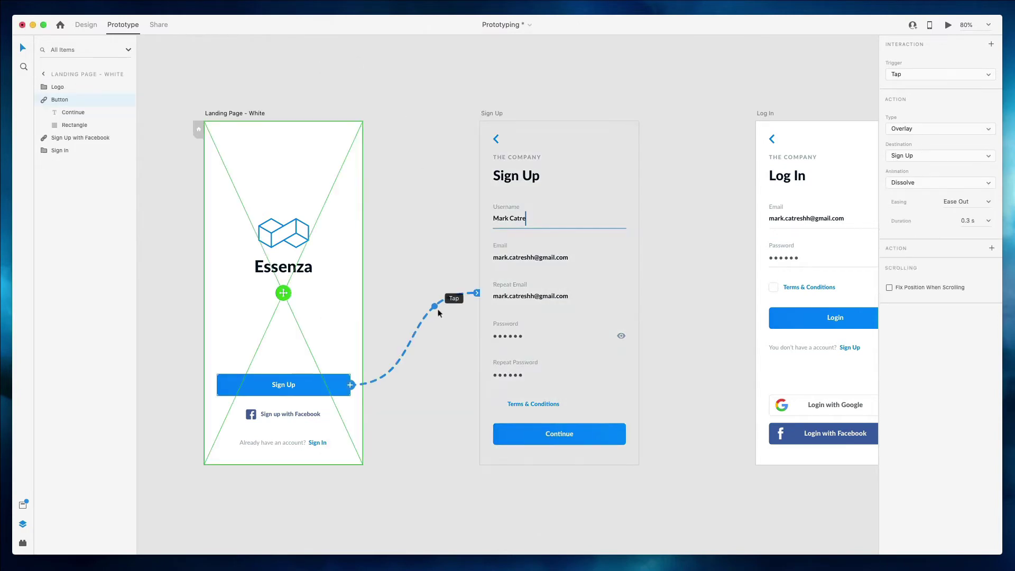
{"action": "key", "text": "ctrl+z"}
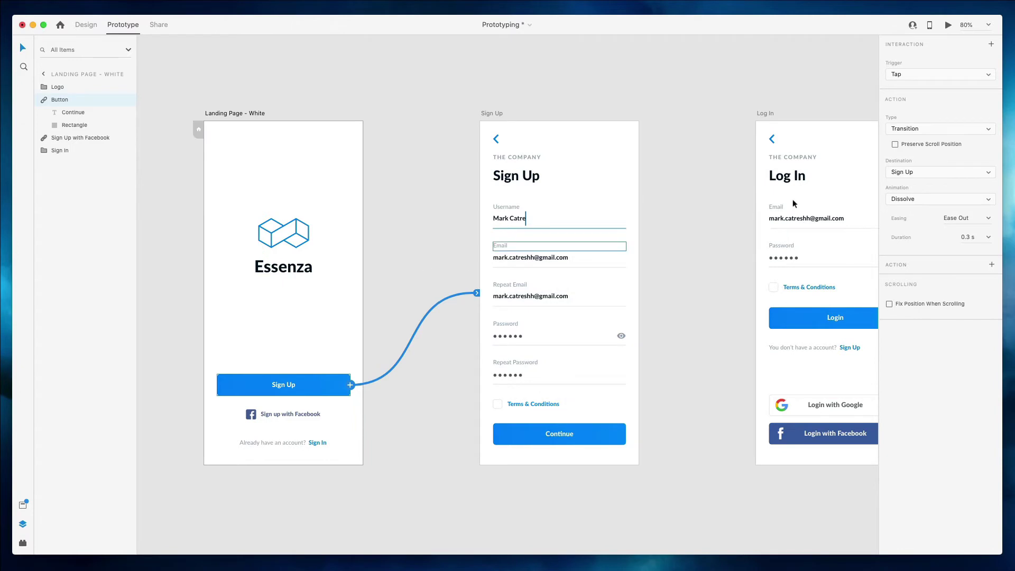
{"action": "left_click", "coordinate": [934, 132]}
{"action": "left_click", "coordinate": [930, 135]}
{"action": "left_click", "coordinate": [919, 176]}
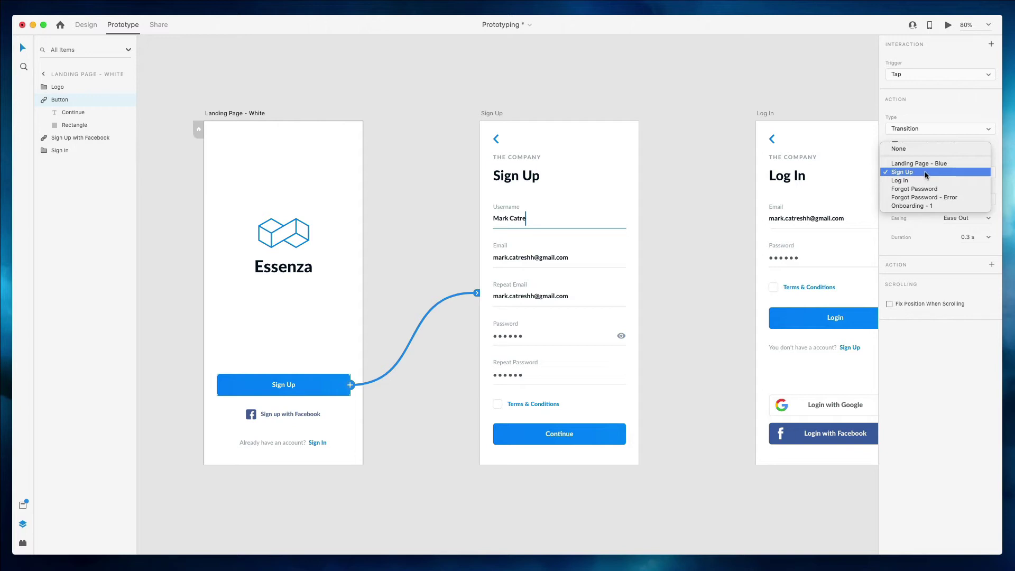
{"action": "left_click", "coordinate": [925, 174]}
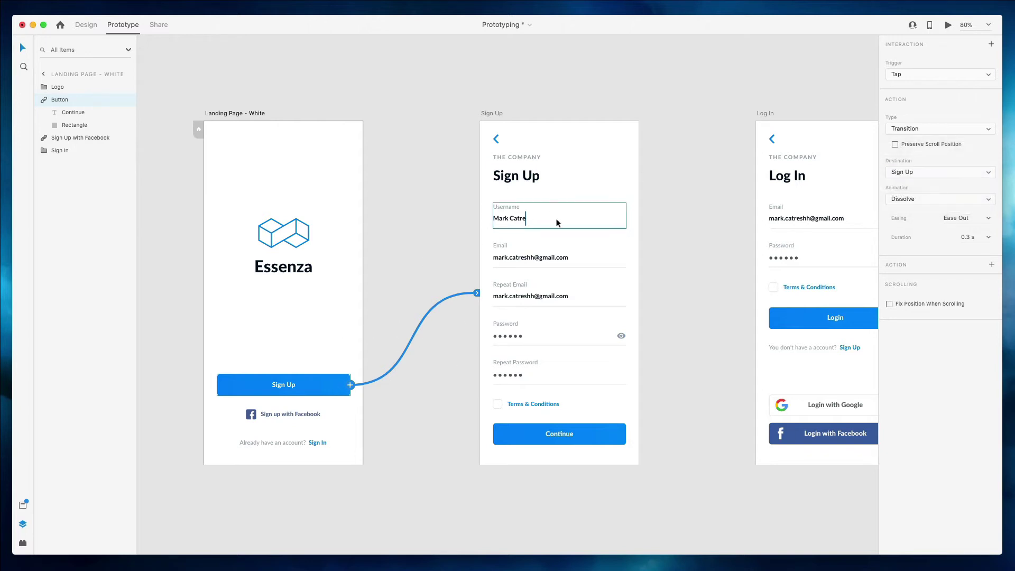
{"action": "scroll", "coordinate": [492, 304], "scroll_direction": "down", "scroll_amount": 1}
{"action": "scroll", "coordinate": [492, 300], "scroll_direction": "down", "scroll_amount": 10}
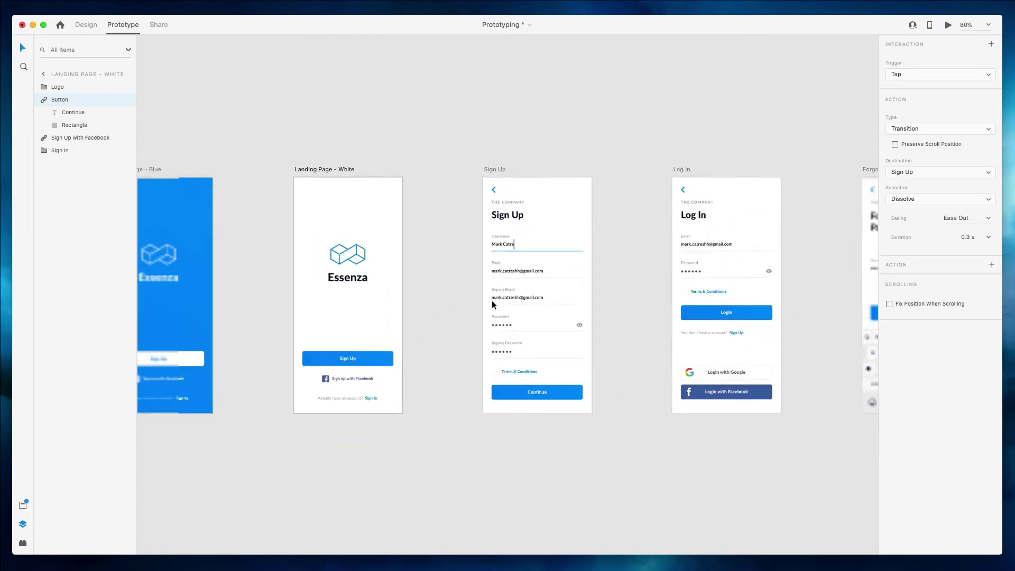
{"action": "scroll", "coordinate": [492, 300], "scroll_direction": "down", "scroll_amount": 5}
{"action": "scroll", "coordinate": [492, 300], "scroll_direction": "right", "scroll_amount": 2}
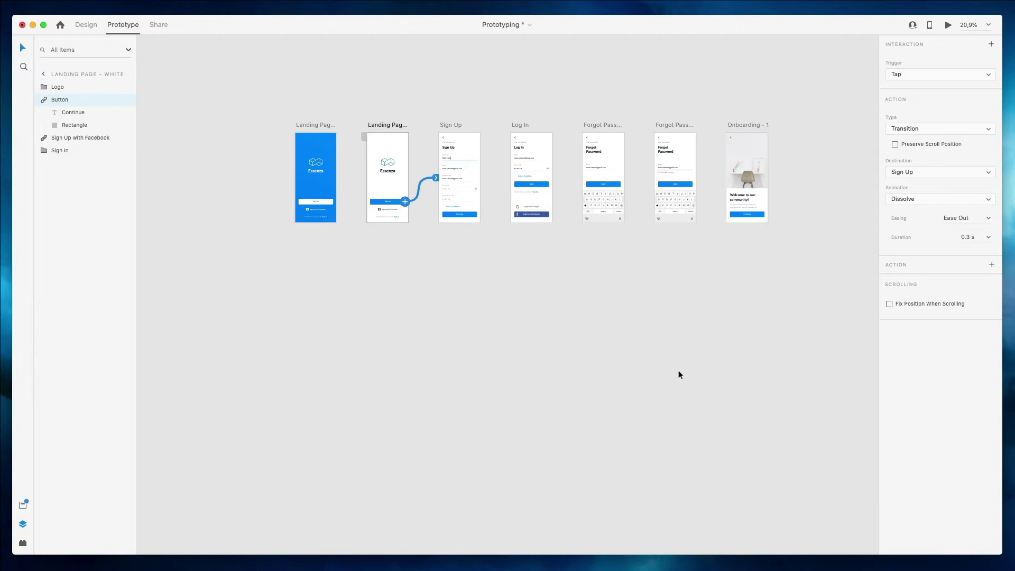
{"action": "scroll", "coordinate": [555, 322], "scroll_direction": "up", "scroll_amount": 3}
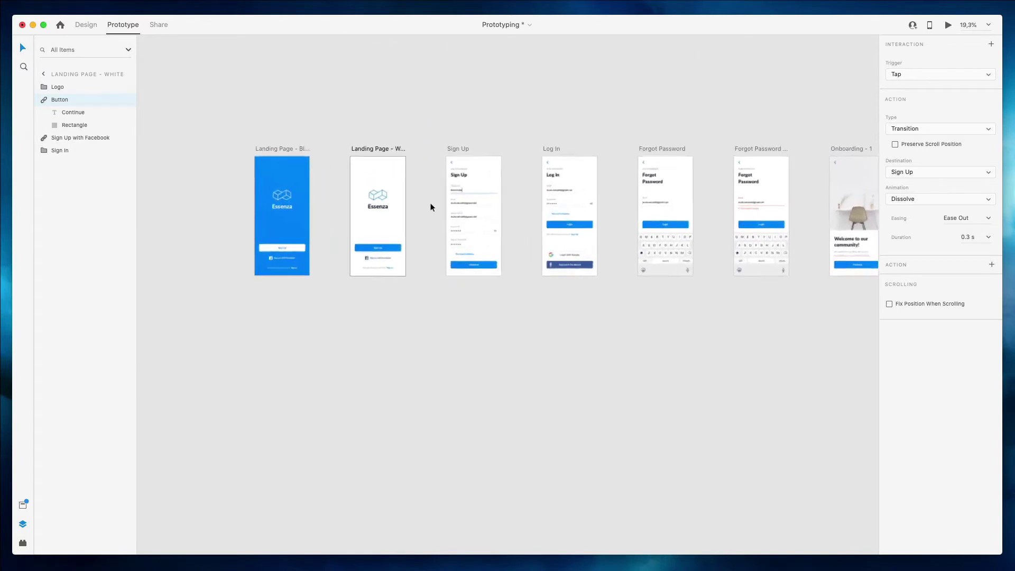
{"action": "scroll", "coordinate": [431, 206], "scroll_direction": "up", "scroll_amount": 10}
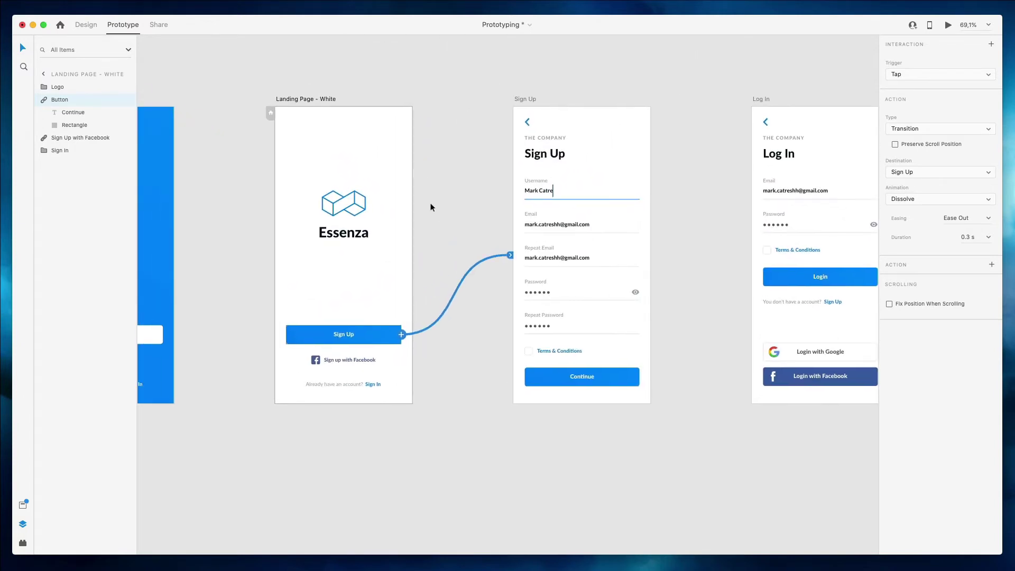
{"action": "scroll", "coordinate": [431, 207], "scroll_direction": "up", "scroll_amount": 1}
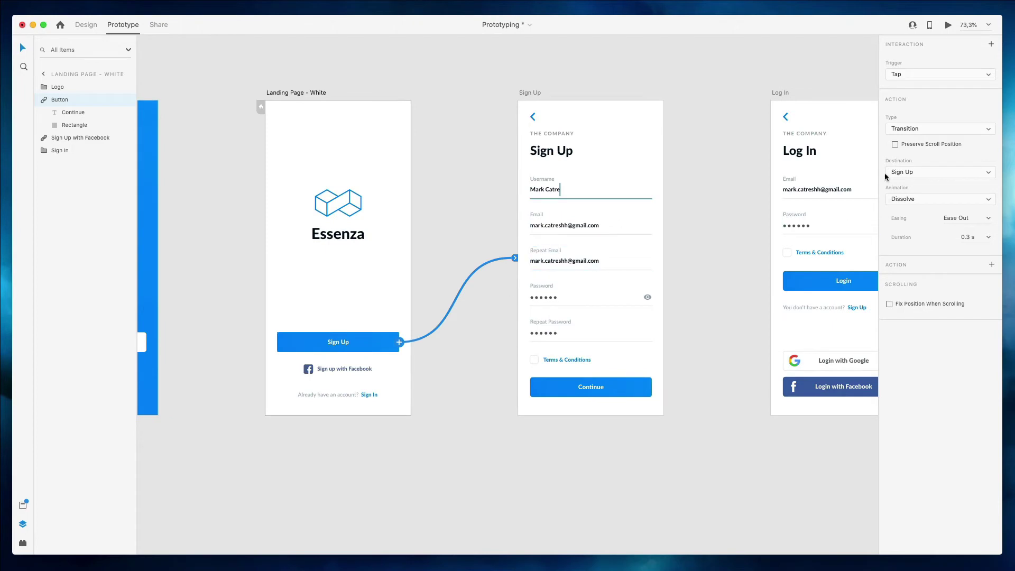
{"action": "left_click", "coordinate": [917, 173]}
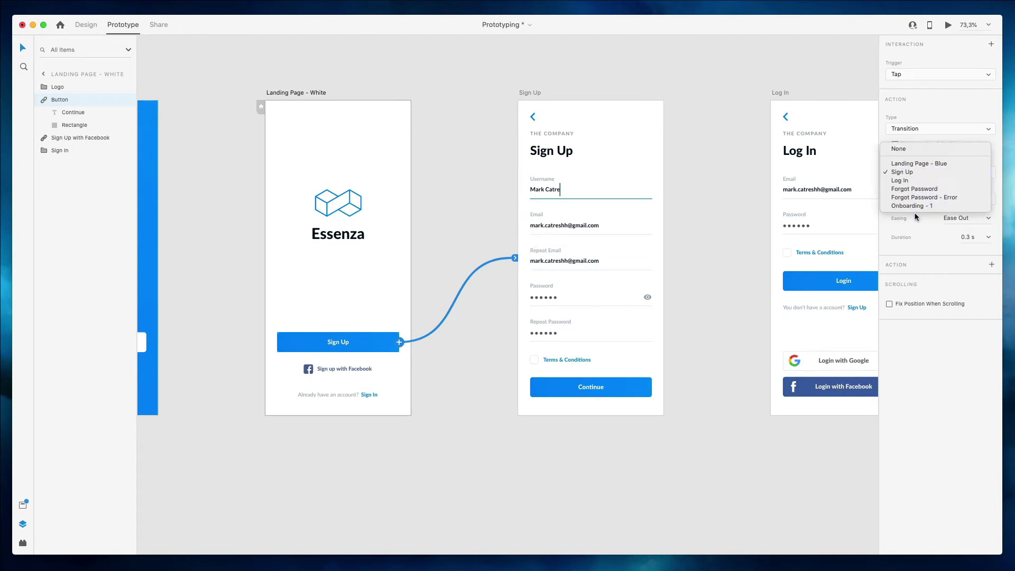
{"action": "left_click", "coordinate": [932, 141]}
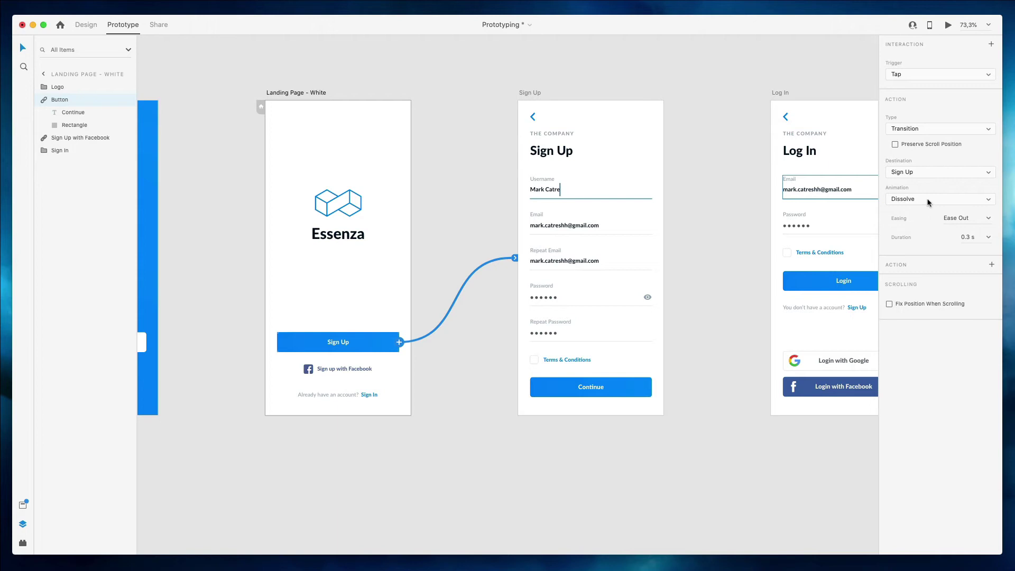
Preview the Sign Up transition with Slide Left, then with Slide Up animation.
{"action": "scroll", "coordinate": [663, 212], "scroll_direction": "up", "scroll_amount": 2}
{"action": "left_click", "coordinate": [940, 204]}
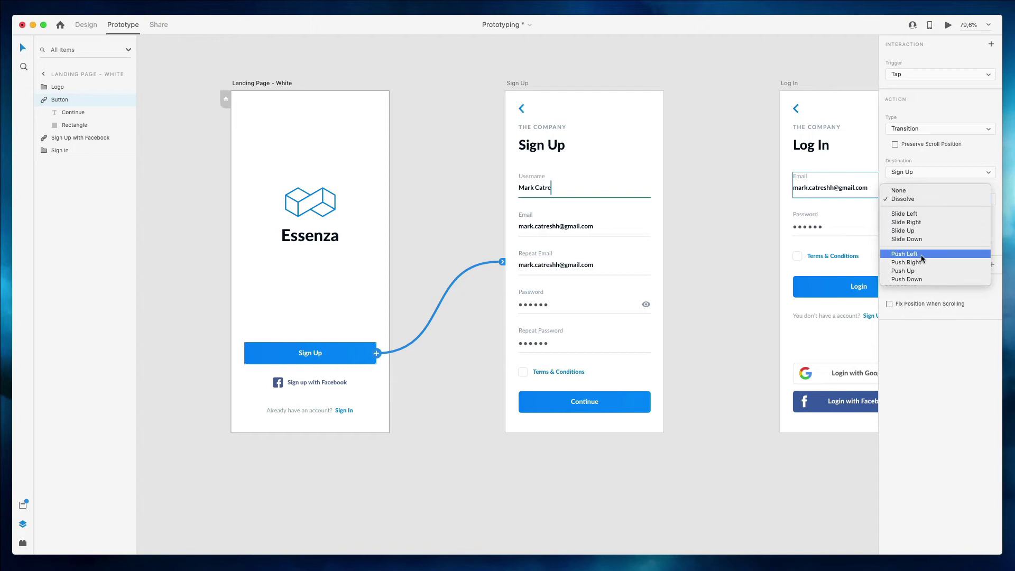
{"action": "left_click", "coordinate": [905, 214]}
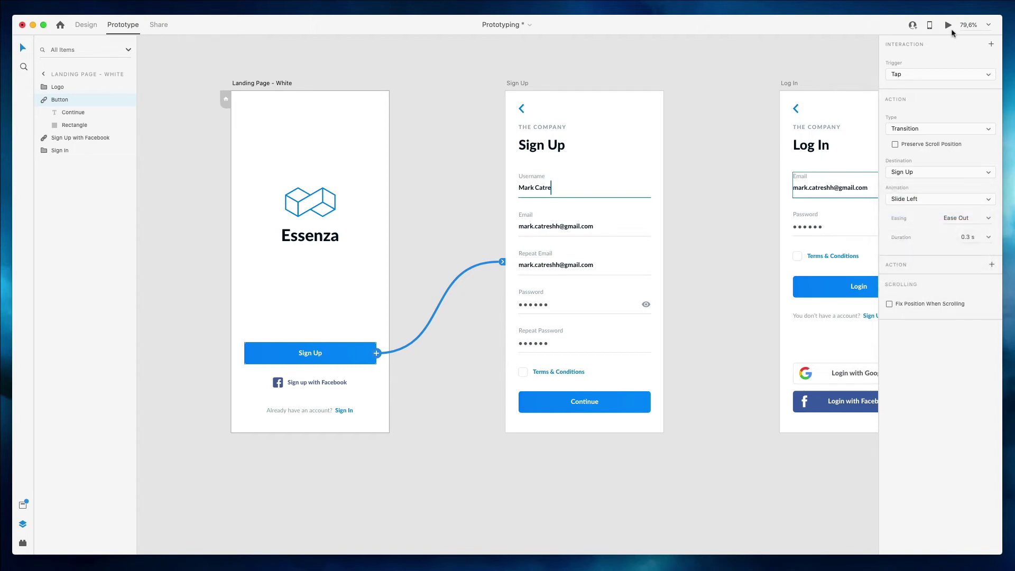
{"action": "left_click", "coordinate": [947, 25]}
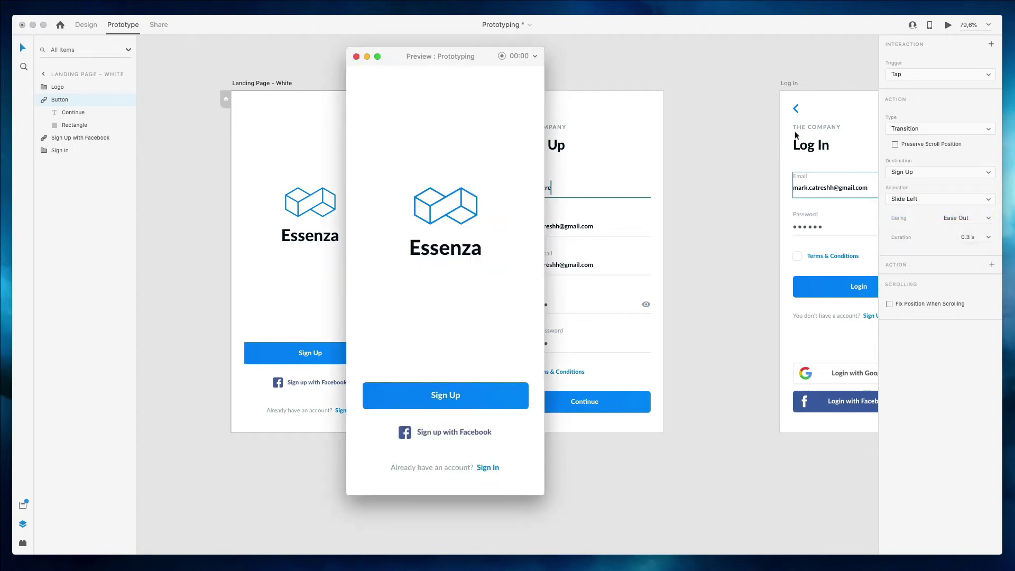
{"action": "left_click", "coordinate": [444, 393]}
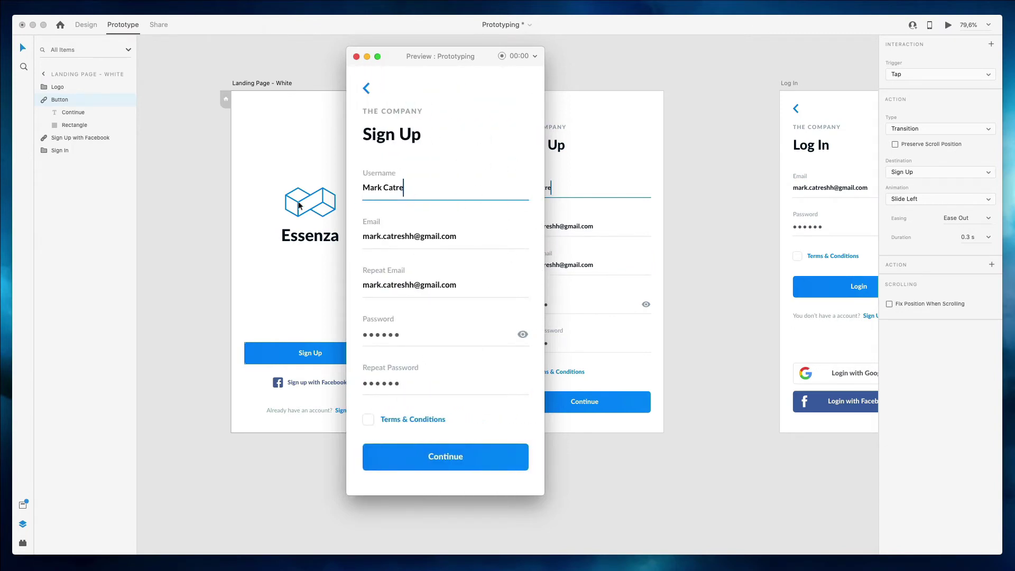
{"action": "left_click", "coordinate": [357, 56]}
{"action": "left_click", "coordinate": [922, 199]}
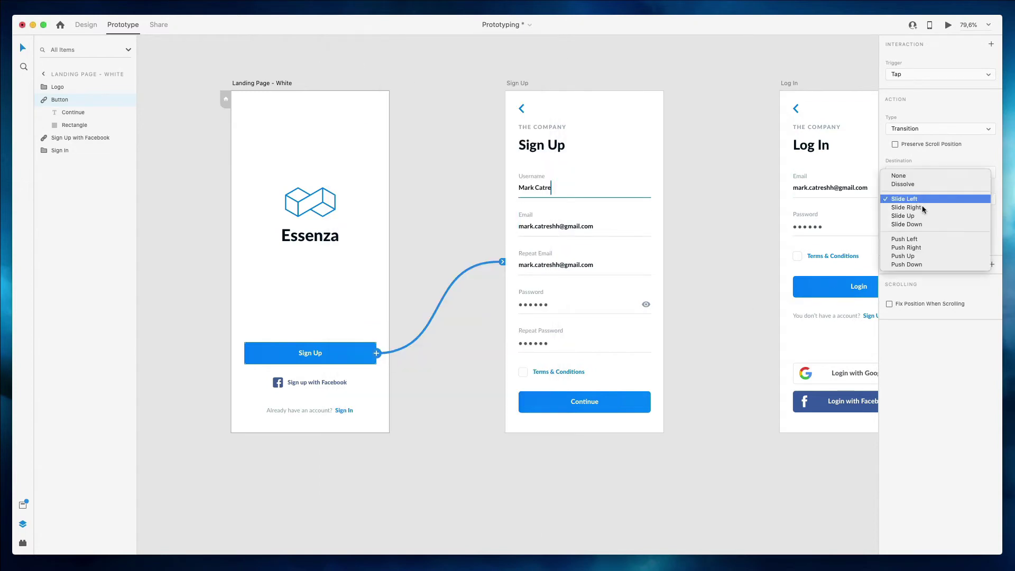
{"action": "left_click", "coordinate": [914, 216]}
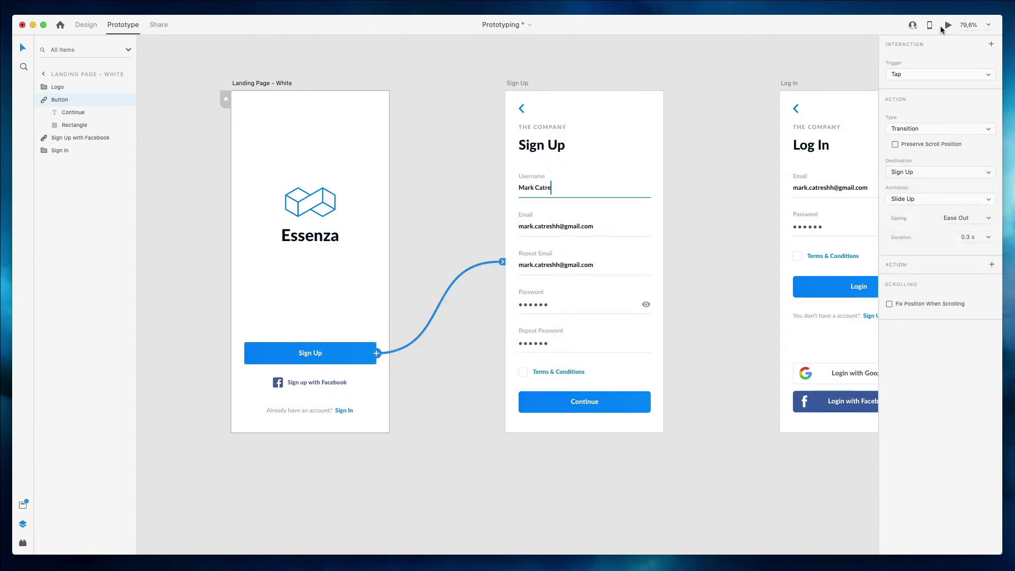
{"action": "left_click", "coordinate": [947, 25]}
{"action": "left_click", "coordinate": [450, 404]}
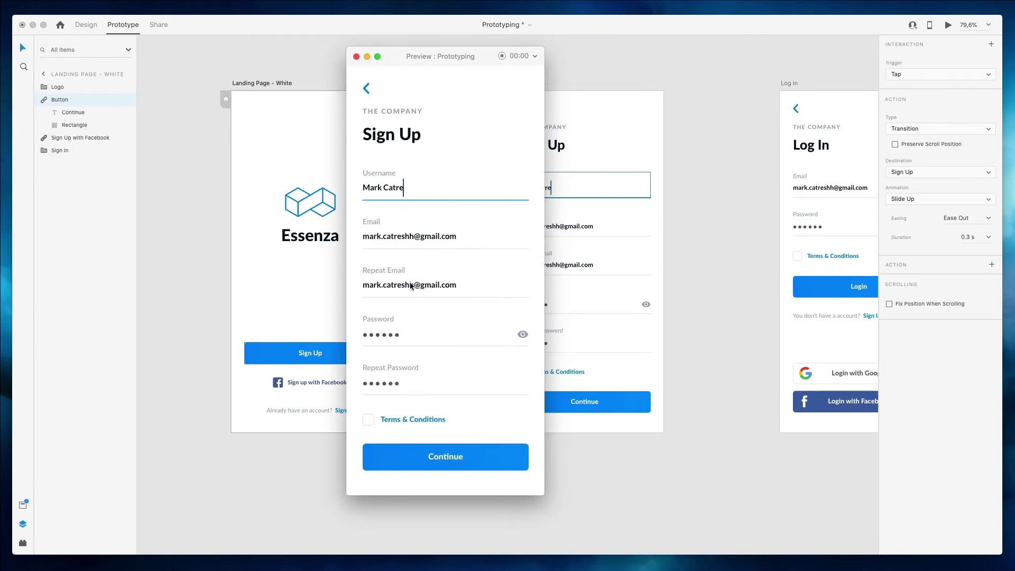
Preview Push Left, then settle on a Push Up animation and preview it.
{"action": "left_click", "coordinate": [355, 57]}
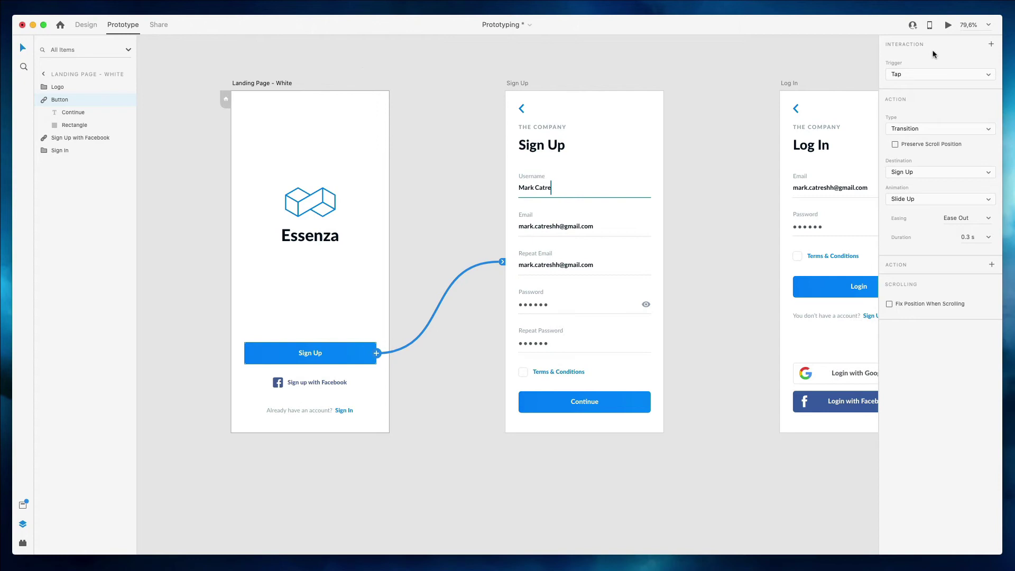
{"action": "left_click", "coordinate": [914, 199]}
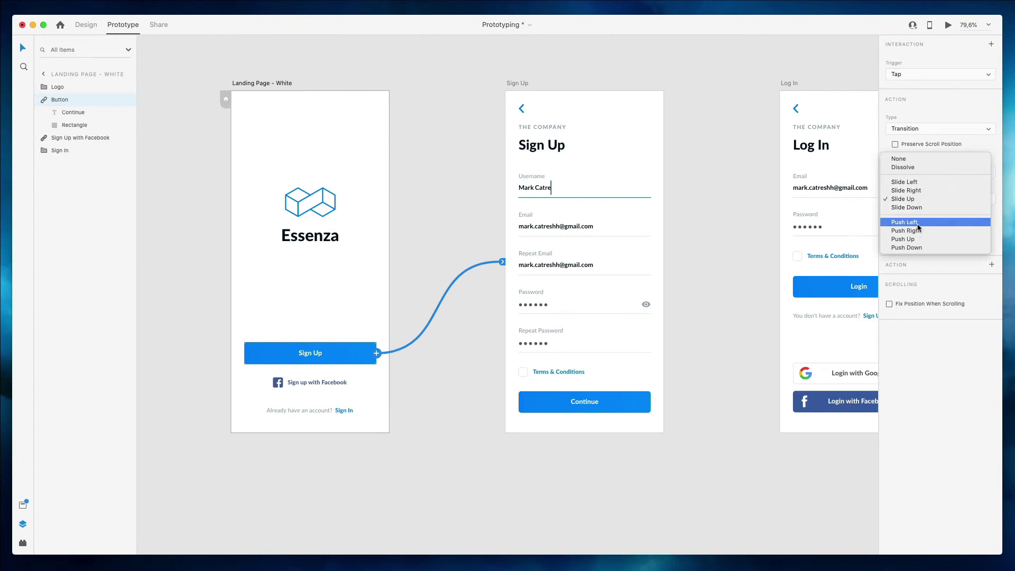
{"action": "left_click", "coordinate": [916, 223]}
{"action": "left_click", "coordinate": [947, 25]}
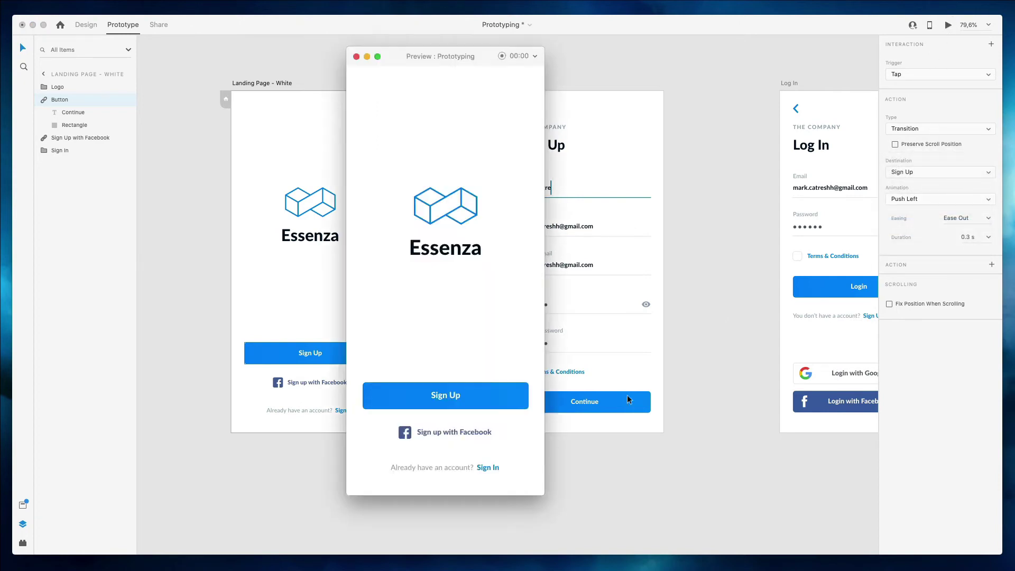
{"action": "left_click", "coordinate": [447, 404]}
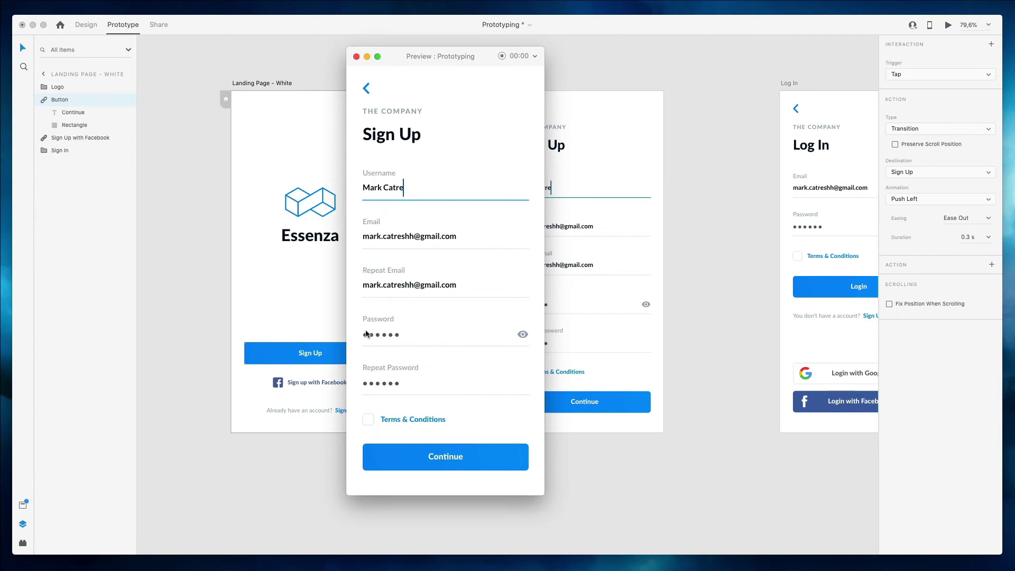
{"action": "left_click", "coordinate": [356, 56]}
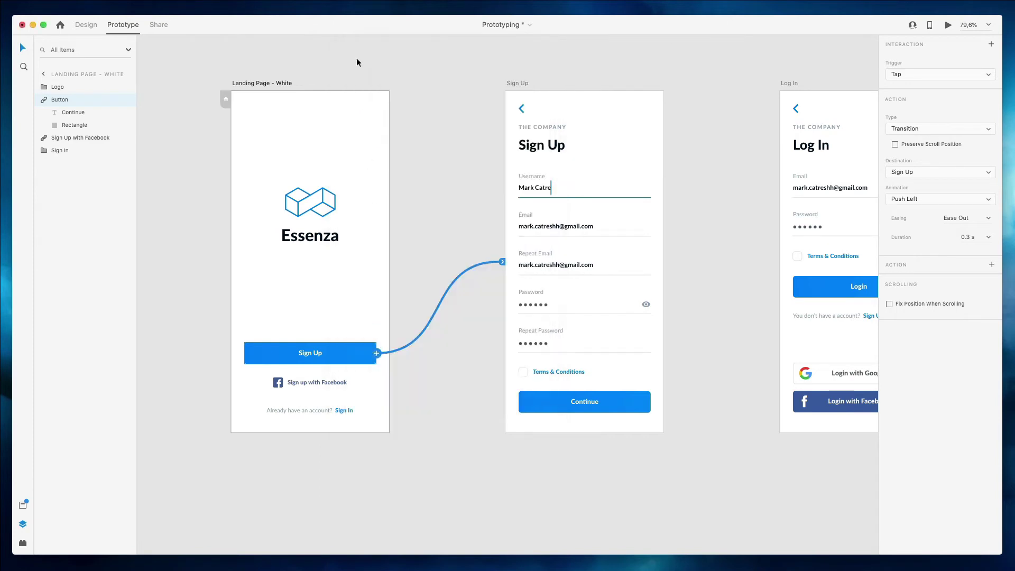
{"action": "left_click", "coordinate": [919, 199]}
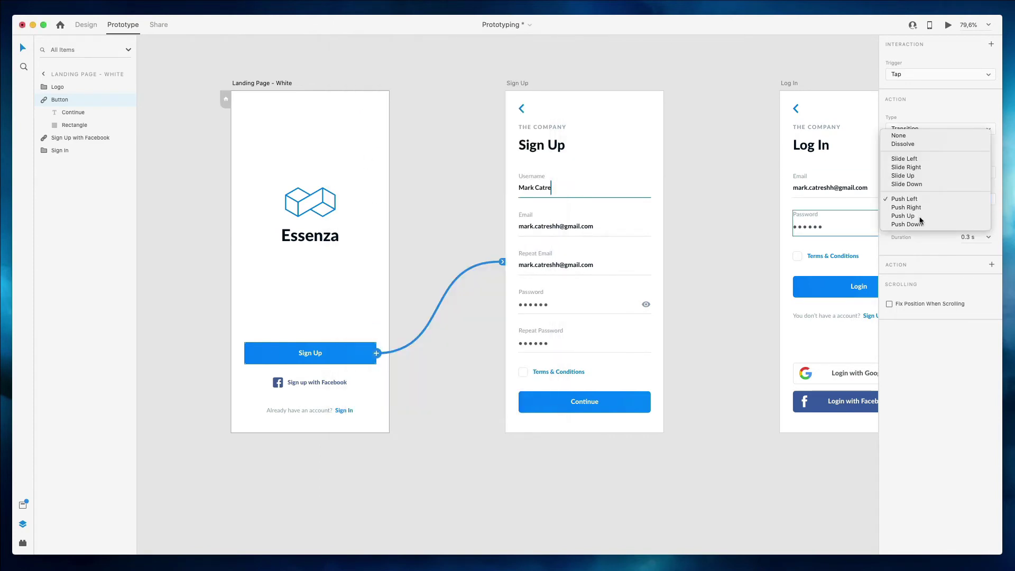
{"action": "left_click", "coordinate": [919, 217]}
{"action": "left_click", "coordinate": [948, 25]}
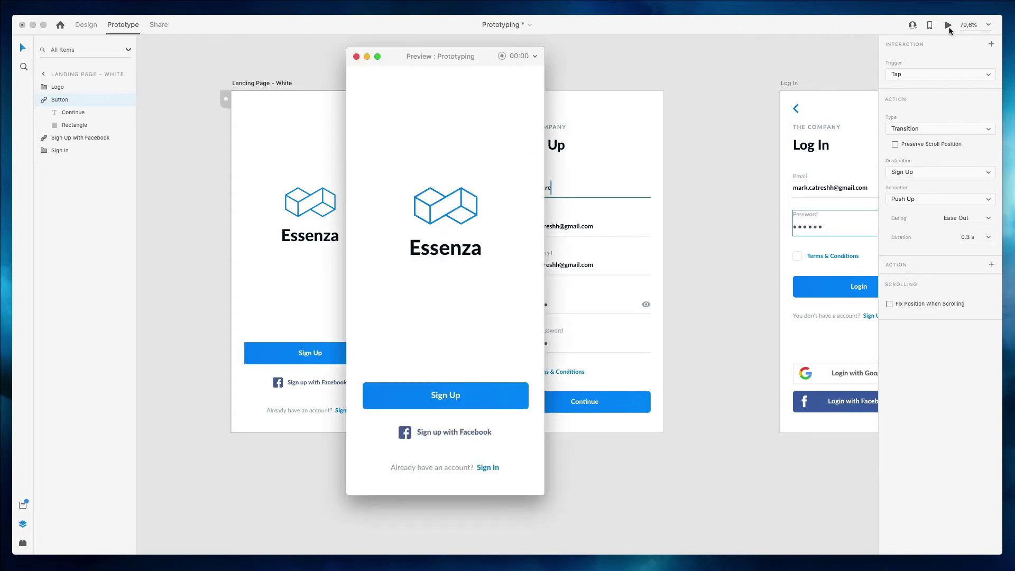
{"action": "left_click", "coordinate": [438, 401]}
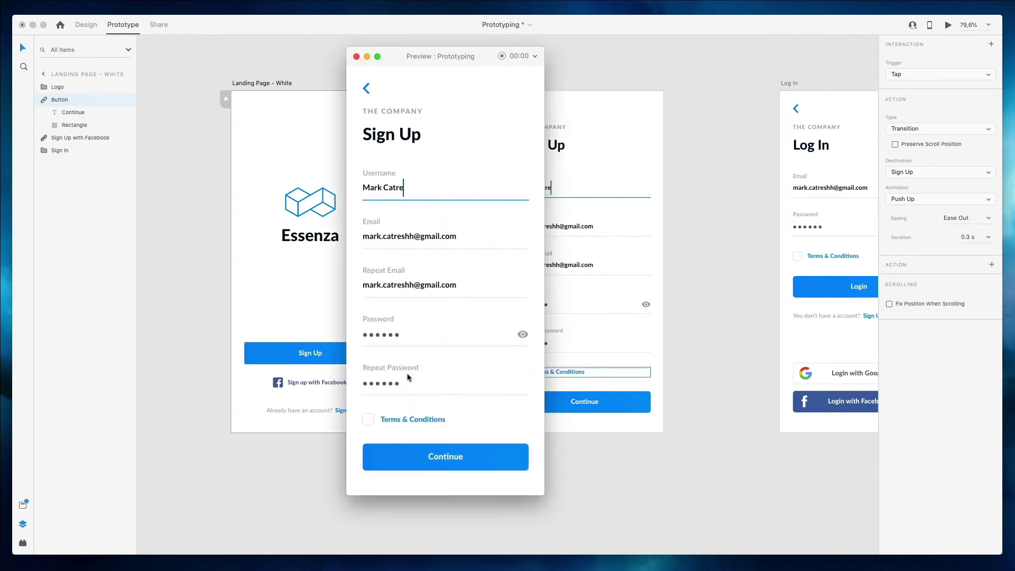
Preview the Push Up transition with Bounce easing, then with Snap easing.
{"action": "left_click", "coordinate": [357, 57]}
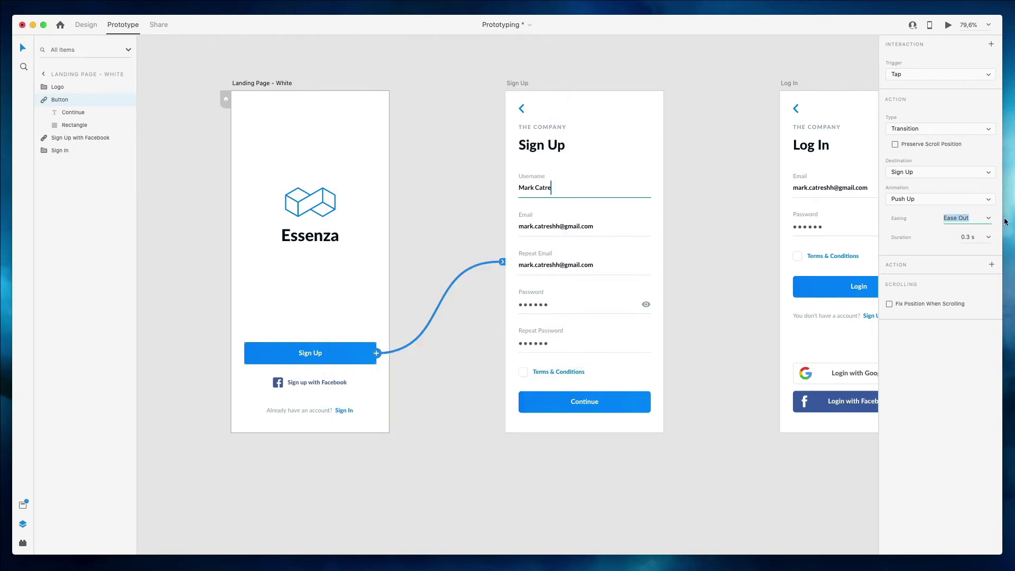
{"action": "left_click", "coordinate": [987, 219]}
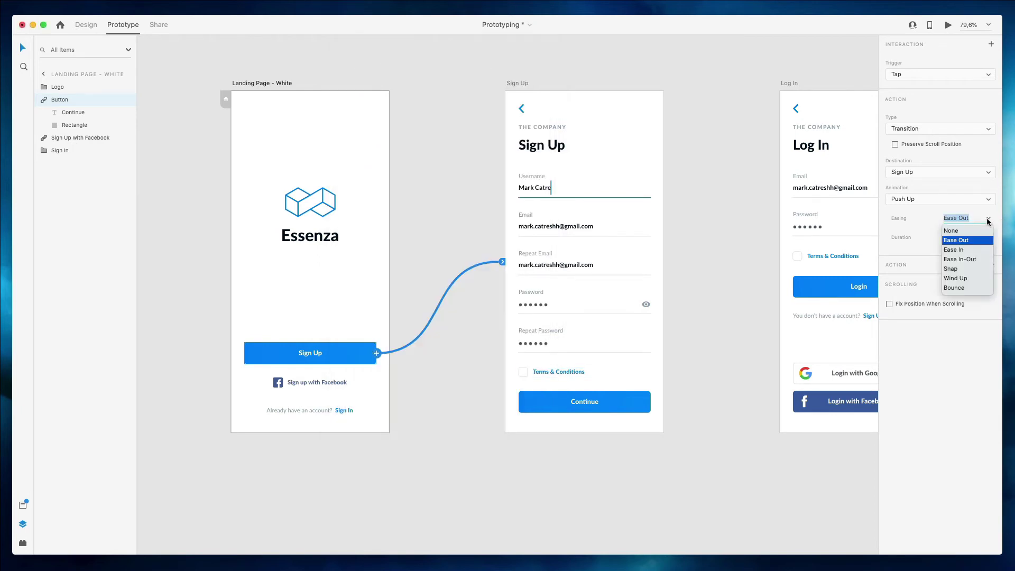
{"action": "left_click", "coordinate": [962, 289]}
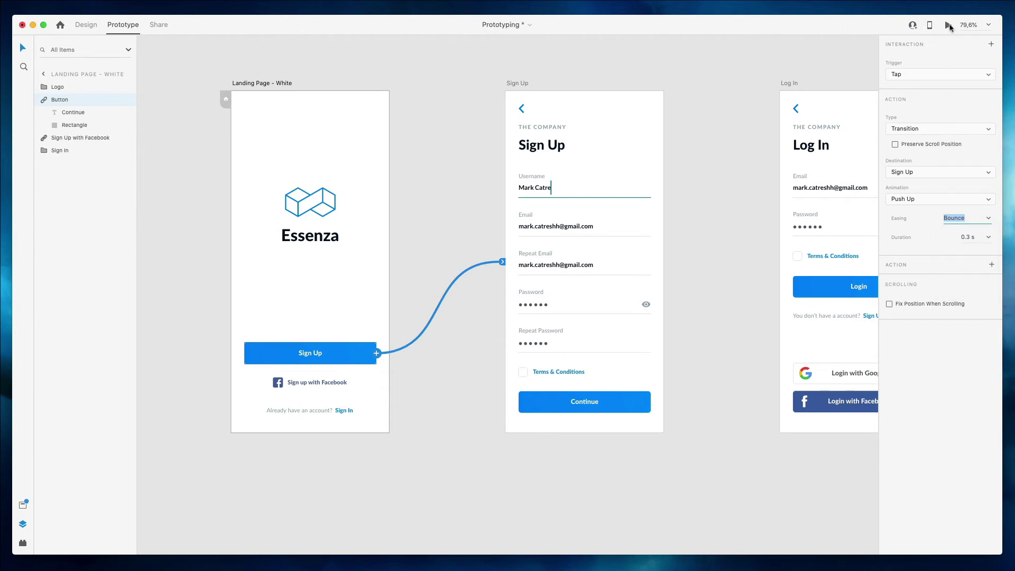
{"action": "left_click", "coordinate": [948, 26]}
{"action": "left_click", "coordinate": [486, 387]}
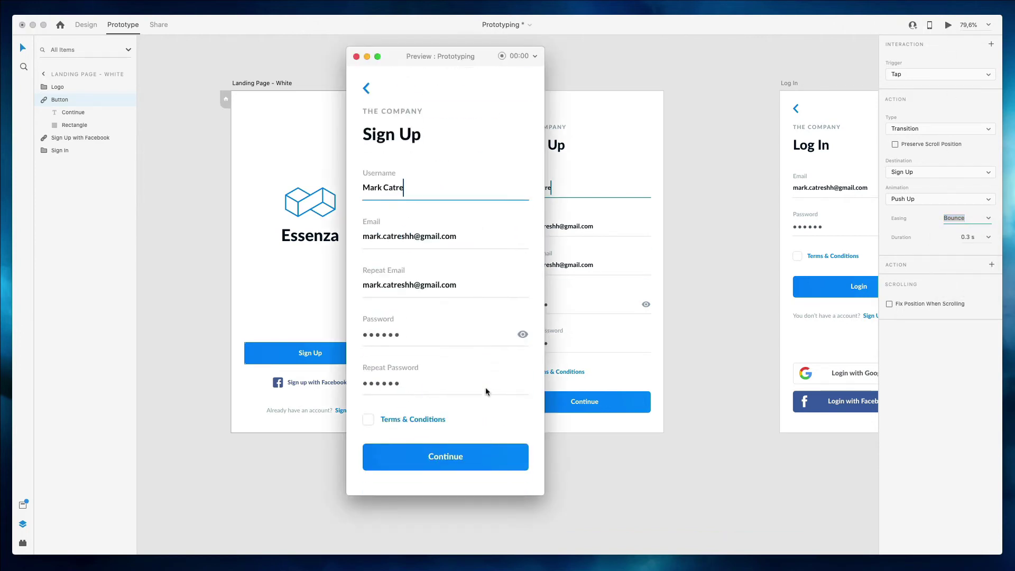
{"action": "left_click", "coordinate": [356, 56]}
{"action": "left_click", "coordinate": [988, 219]}
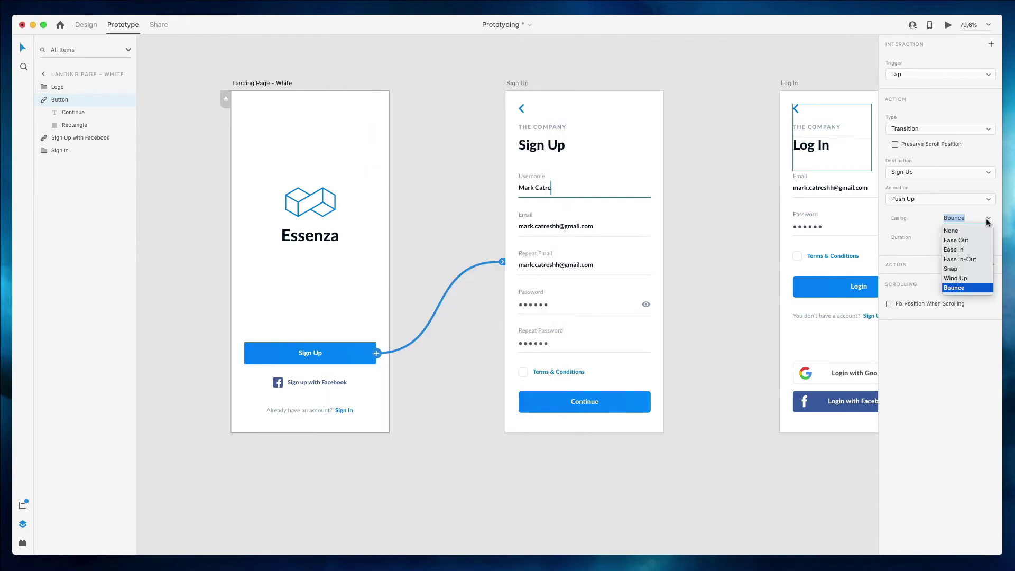
{"action": "left_click", "coordinate": [973, 268]}
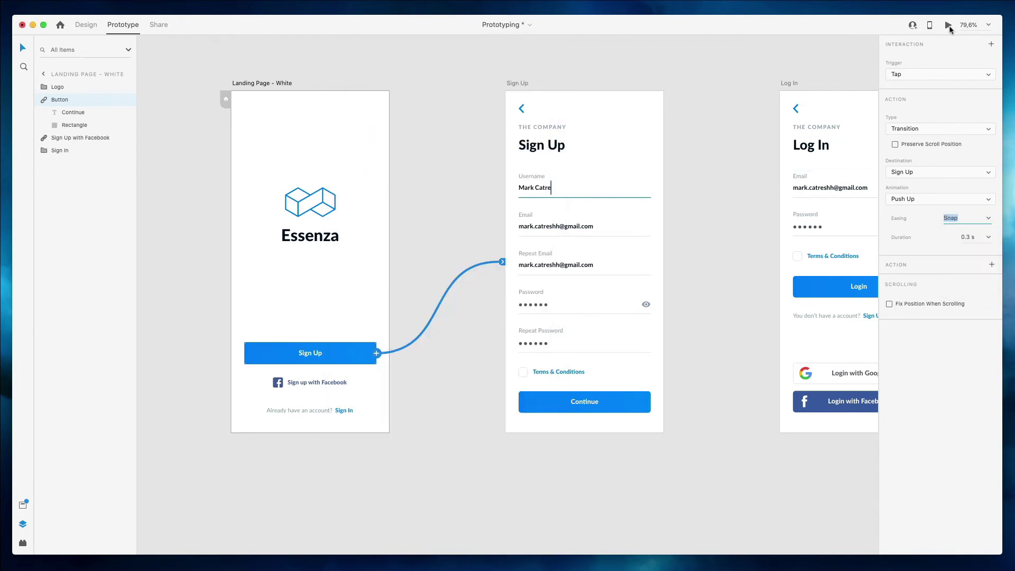
{"action": "left_click", "coordinate": [949, 26]}
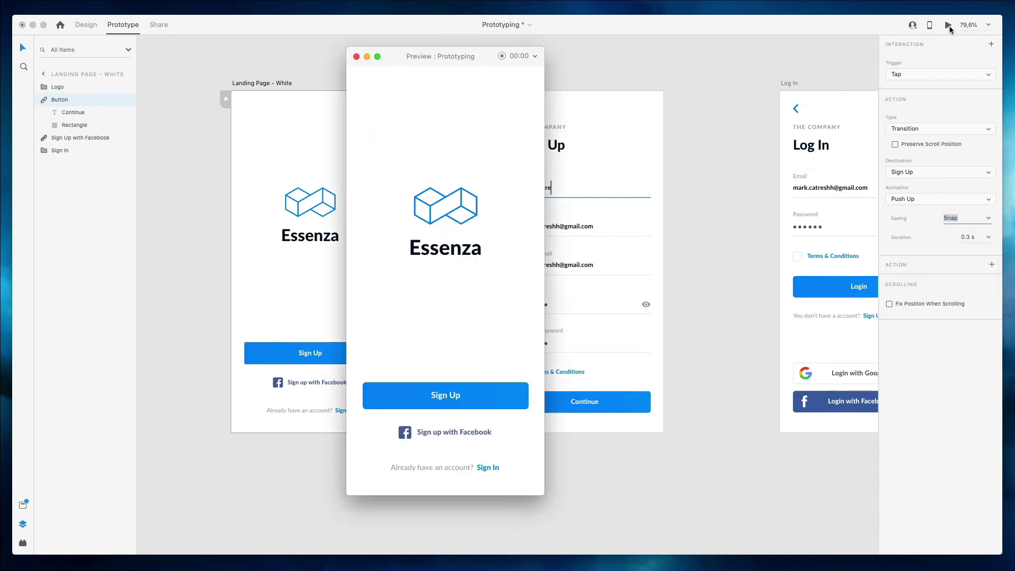
{"action": "left_click", "coordinate": [477, 402]}
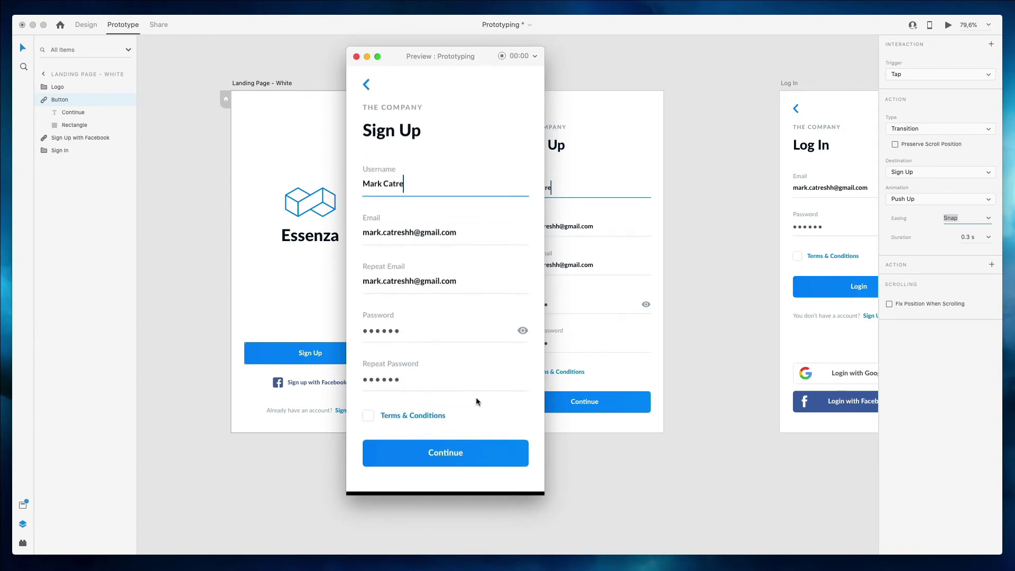
Set easing back to Ease Out with a 1 s duration and start a preview.
{"action": "left_click", "coordinate": [357, 57]}
{"action": "left_click", "coordinate": [989, 222]}
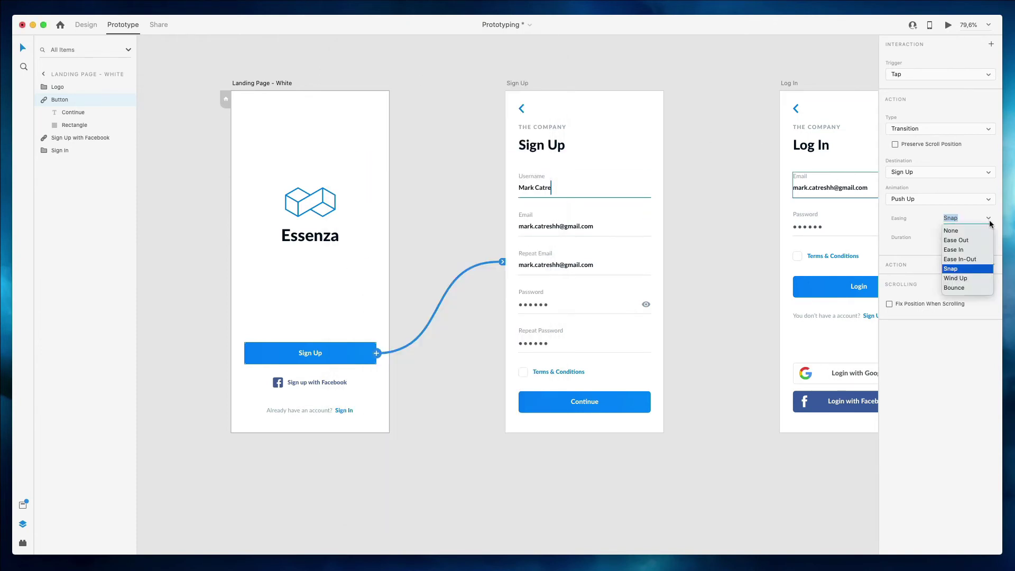
{"action": "left_click", "coordinate": [957, 241]}
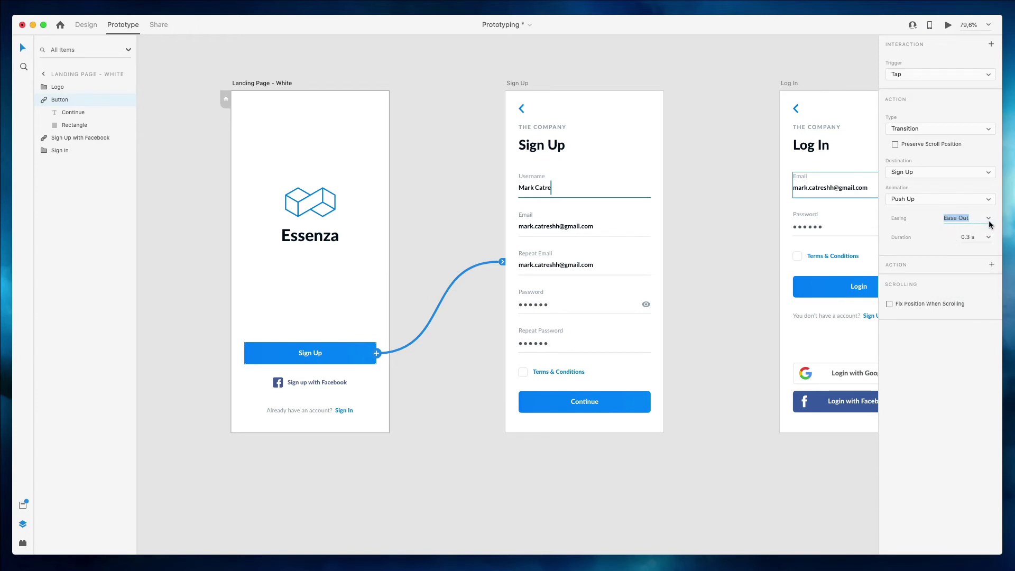
{"action": "left_click", "coordinate": [987, 238]}
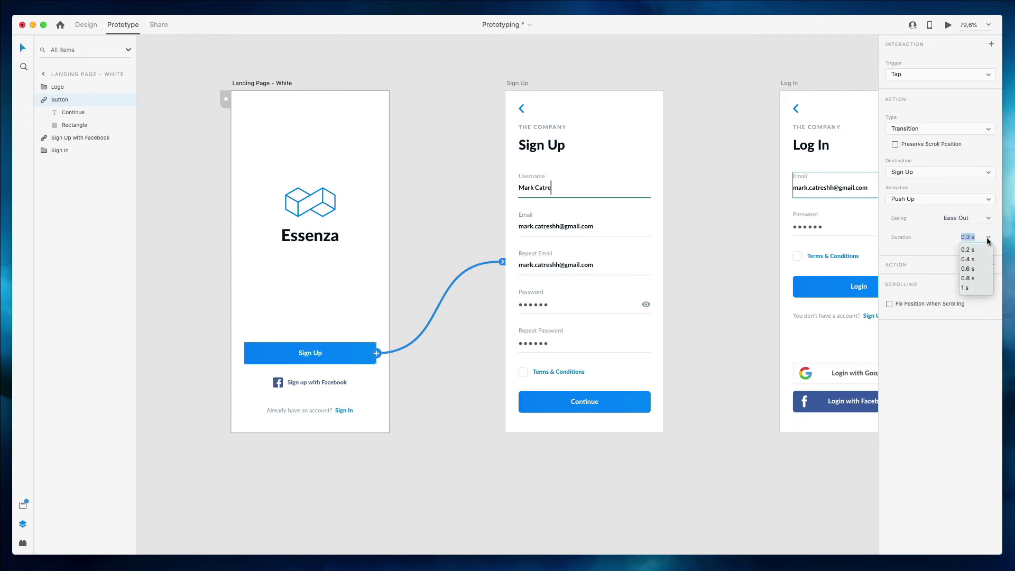
{"action": "left_click", "coordinate": [974, 290]}
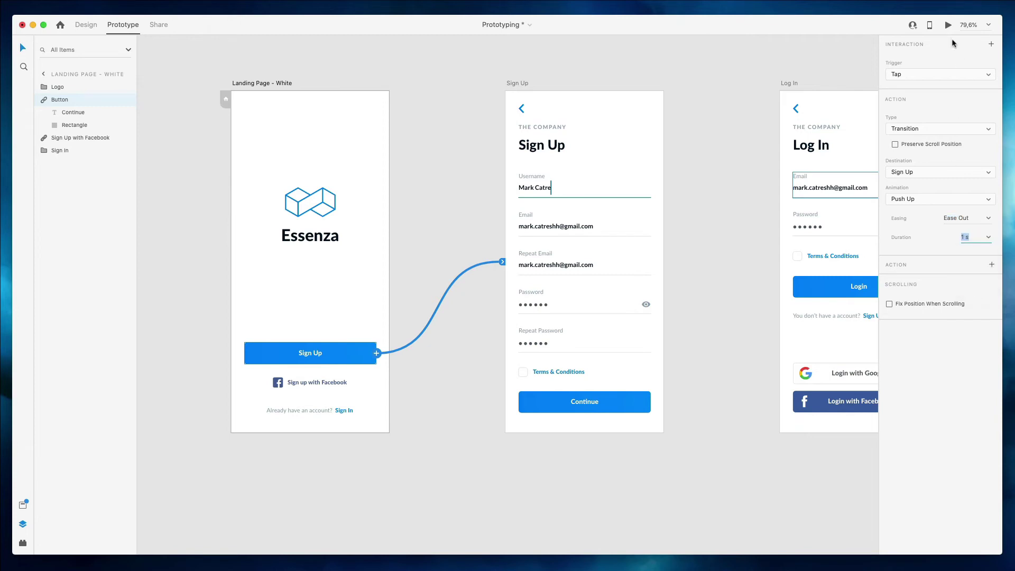
{"action": "left_click", "coordinate": [948, 26]}
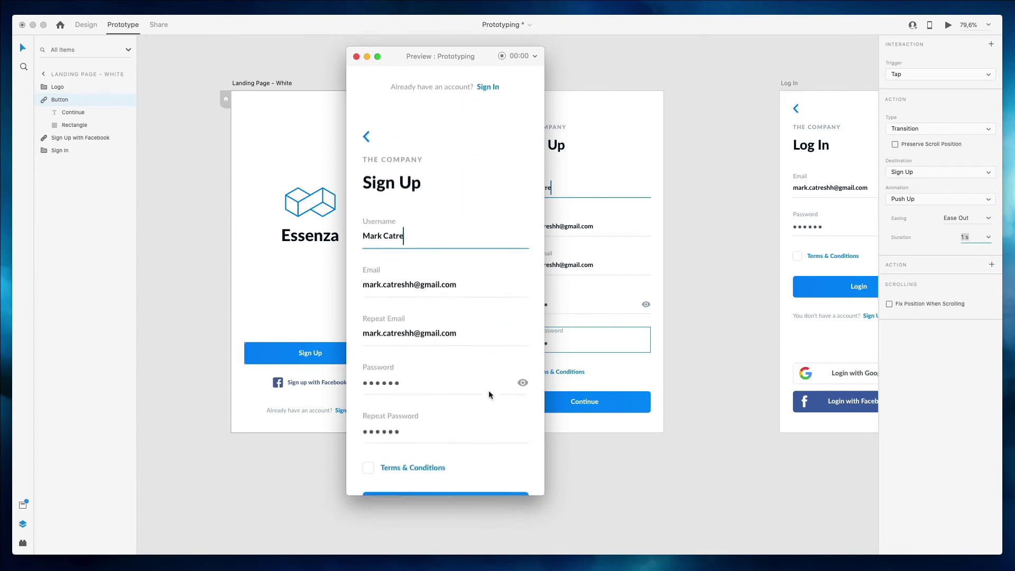
Change the Push Up duration to 5 s and preview the slow transition to Sign Up.
{"action": "left_click", "coordinate": [356, 57]}
{"action": "double_click", "coordinate": [962, 237]}
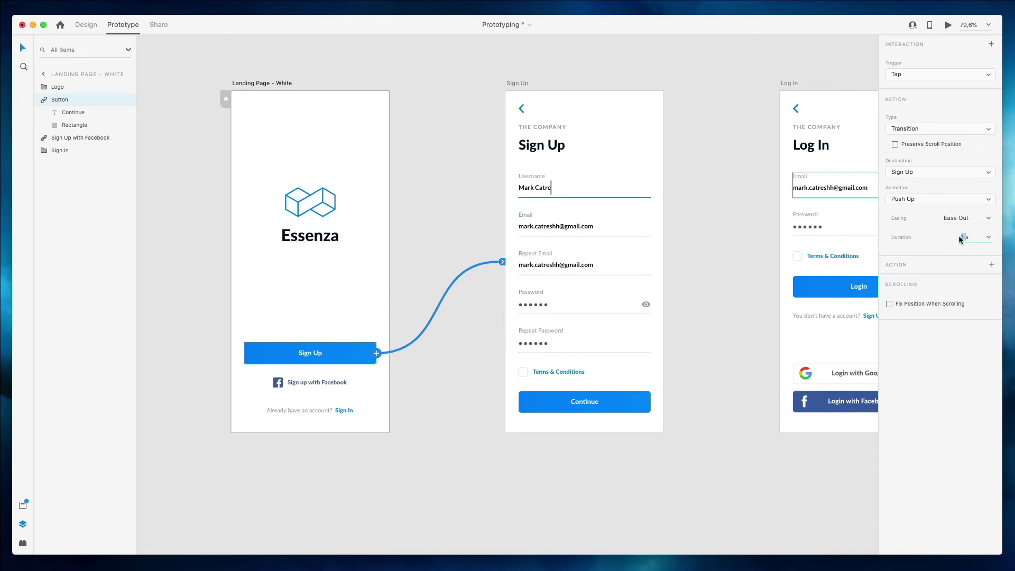
{"action": "key", "text": "Escape"}
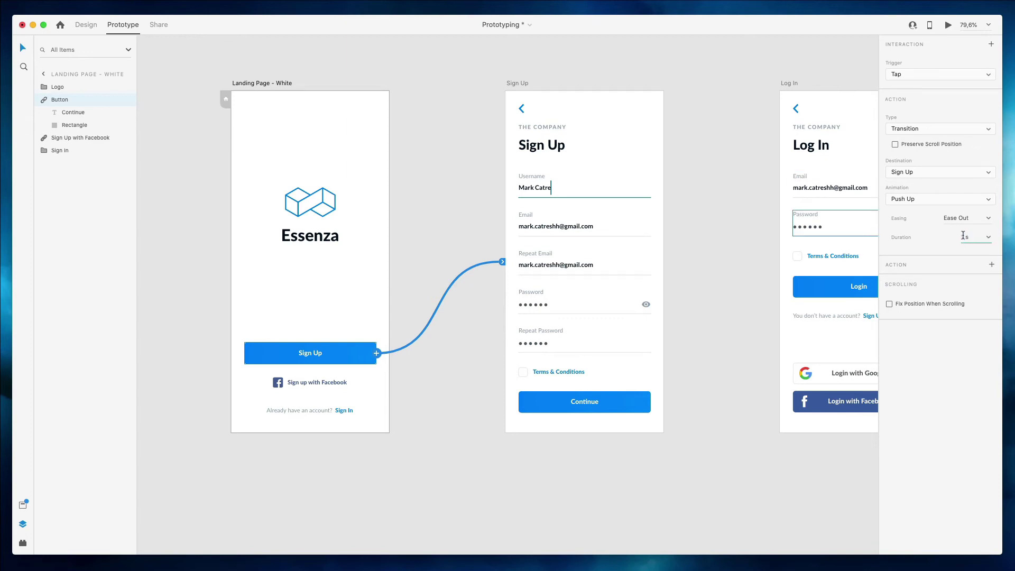
{"action": "left_click", "coordinate": [948, 26]}
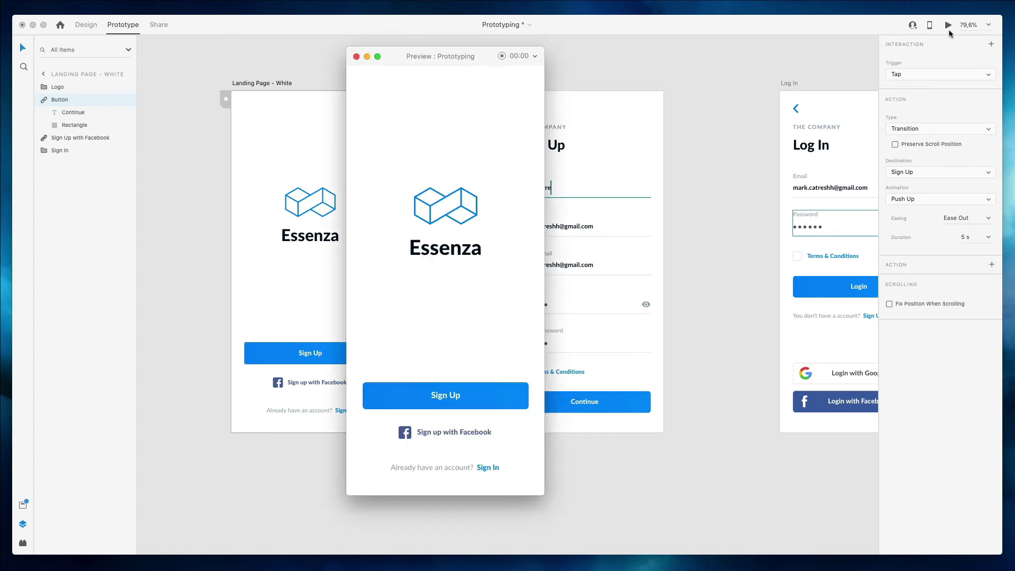
{"action": "left_click", "coordinate": [423, 398]}
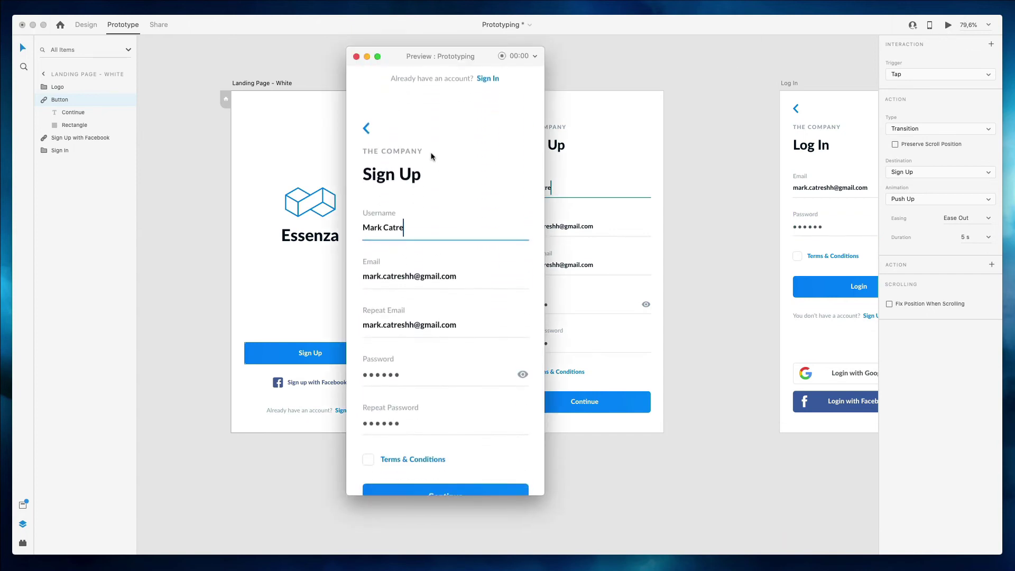
Add Audio Playback as a second tap action on the Sign Up button, without an audio file.
{"action": "left_click", "coordinate": [357, 57]}
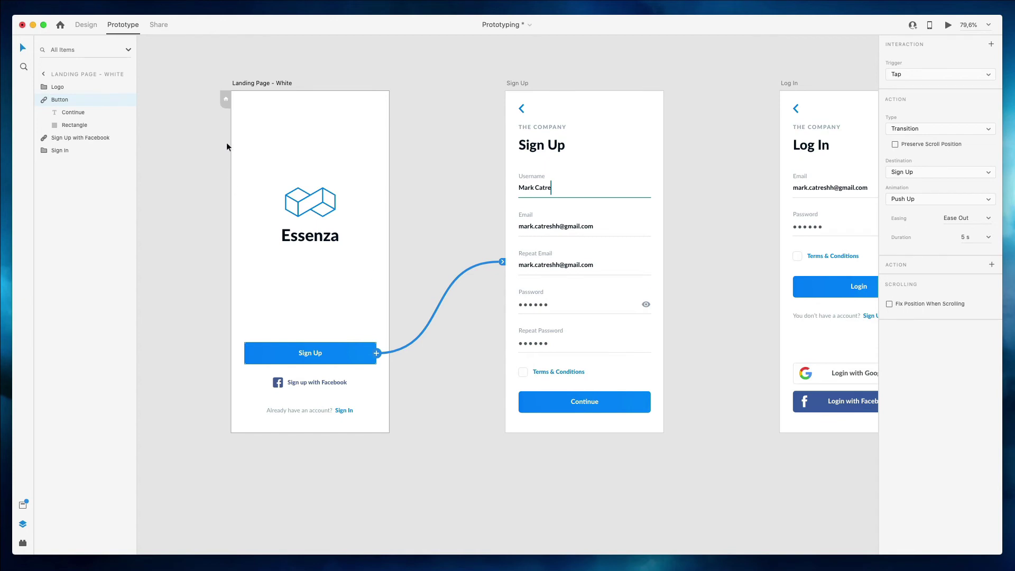
{"action": "left_click", "coordinate": [991, 266]}
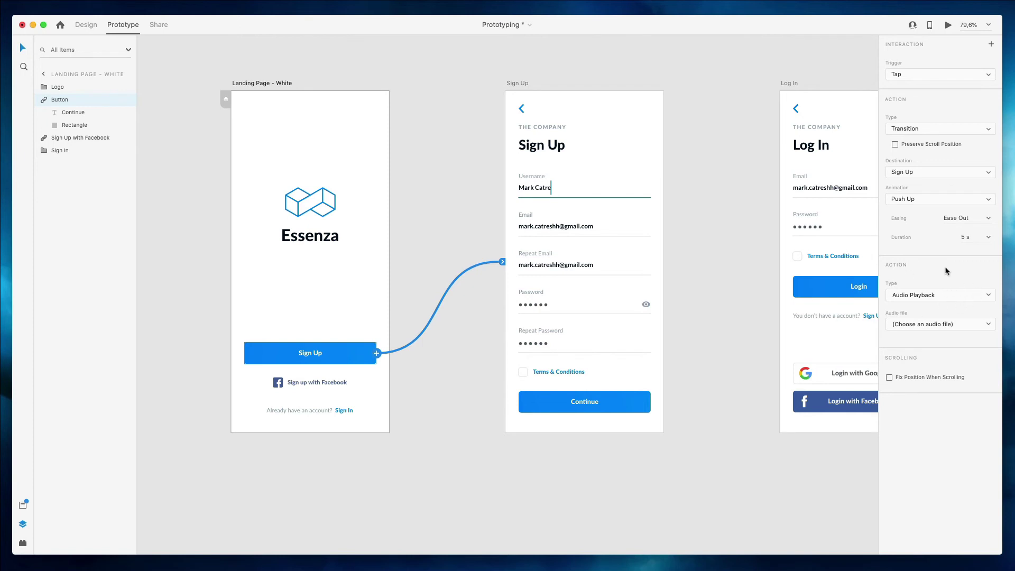
{"action": "left_click", "coordinate": [910, 295]}
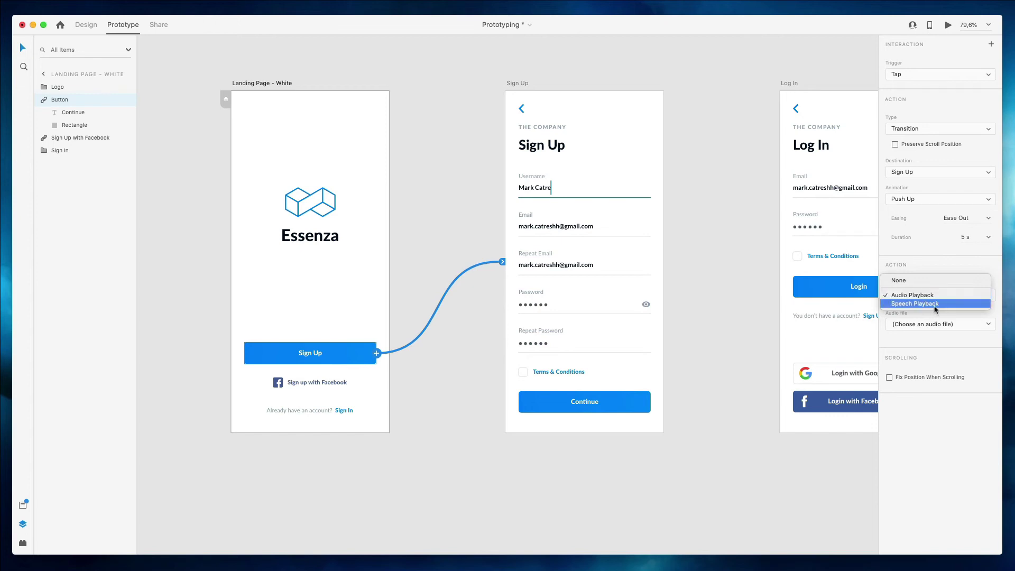
{"action": "left_click", "coordinate": [926, 268]}
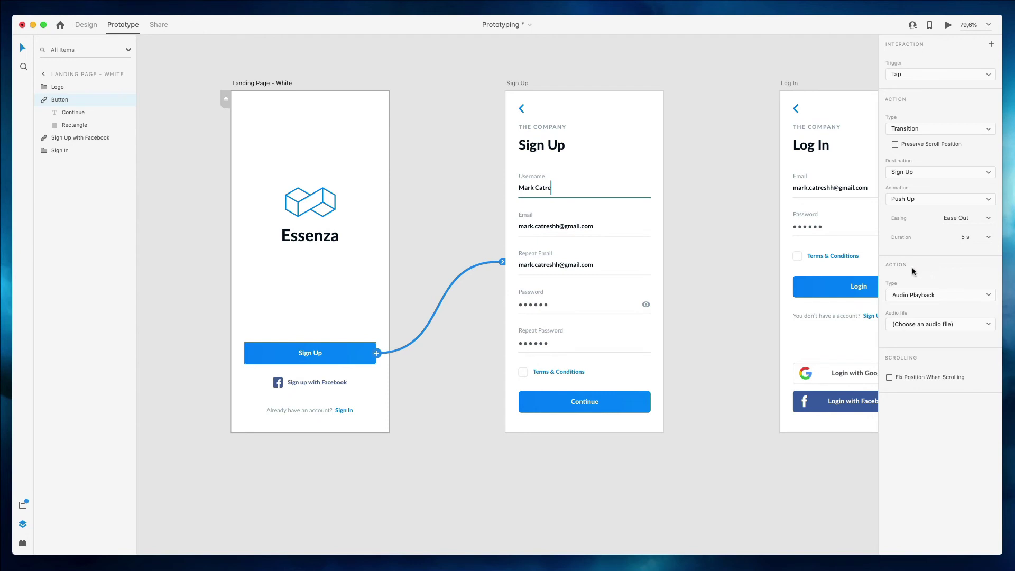
{"action": "left_click", "coordinate": [703, 192]}
Trial-link the landing page to Log In, preview it, then undo the link.
{"action": "scroll", "coordinate": [703, 193], "scroll_direction": "up", "scroll_amount": 2}
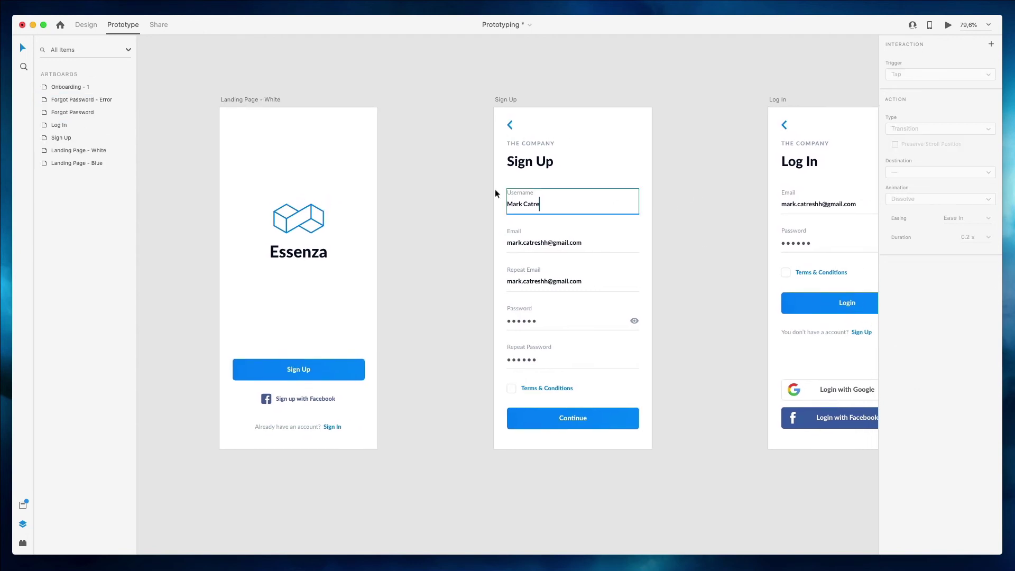
{"action": "left_click", "coordinate": [312, 228]}
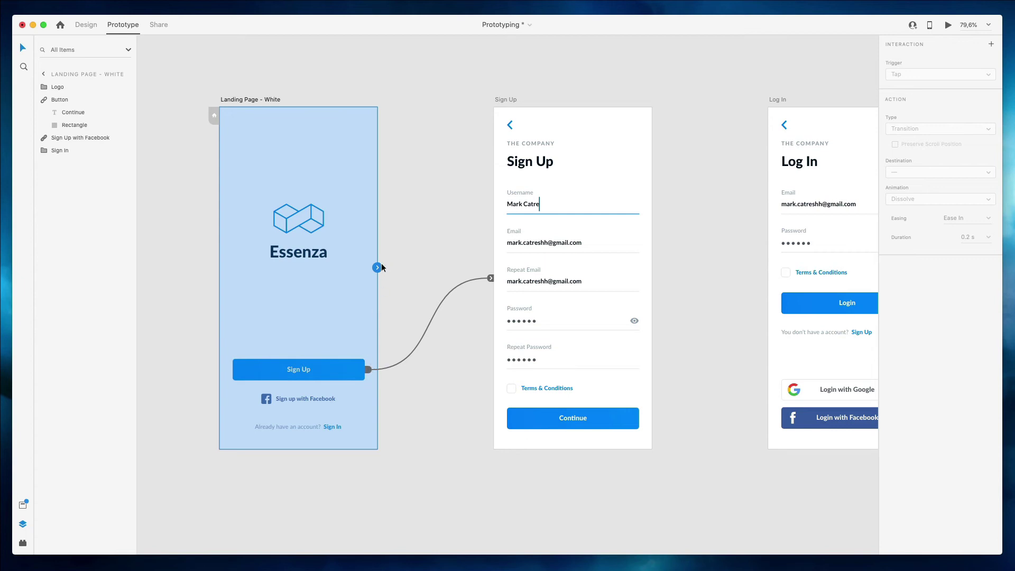
{"action": "left_click_drag", "start_coordinate": [377, 267], "coordinate": [777, 243]}
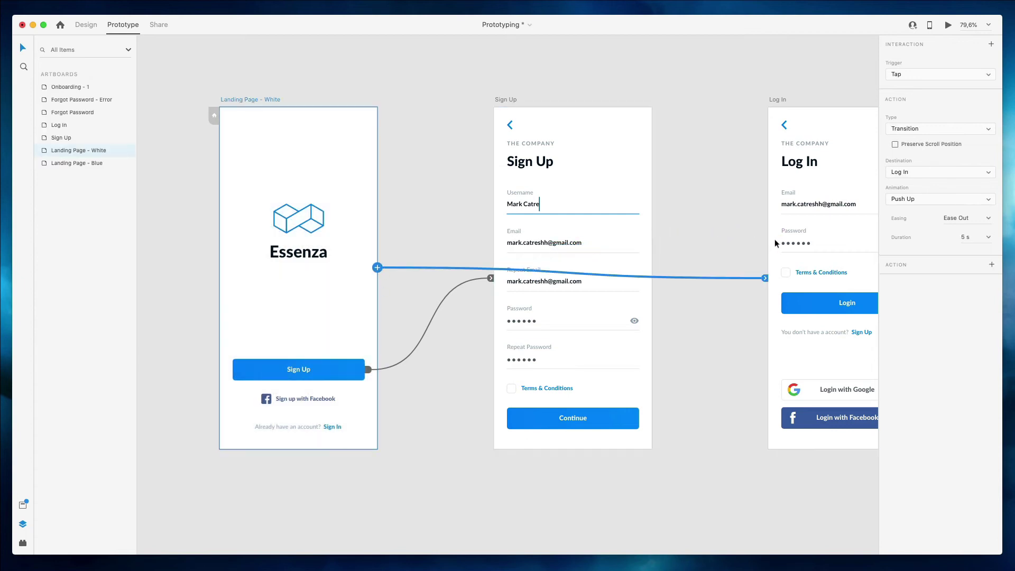
{"action": "scroll", "coordinate": [775, 238], "scroll_direction": "right", "scroll_amount": 3}
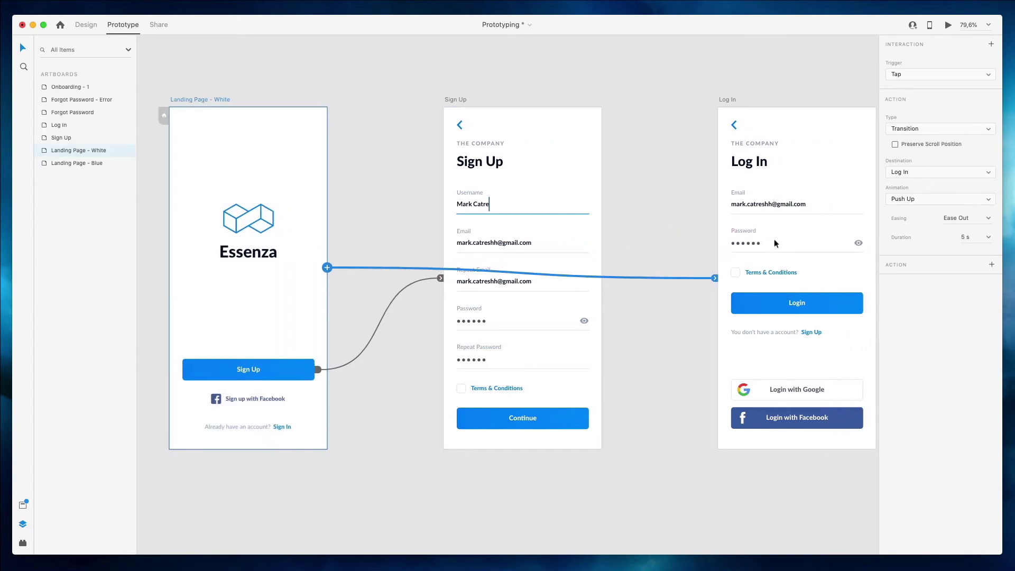
{"action": "left_click", "coordinate": [947, 27]}
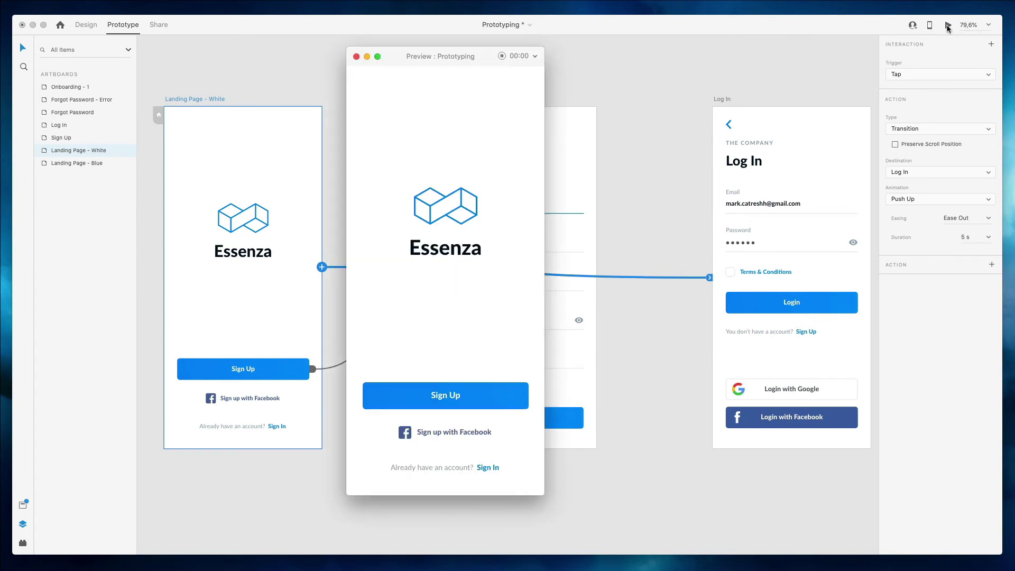
{"action": "left_click", "coordinate": [356, 57]}
{"action": "key", "text": "ctrl+z"}
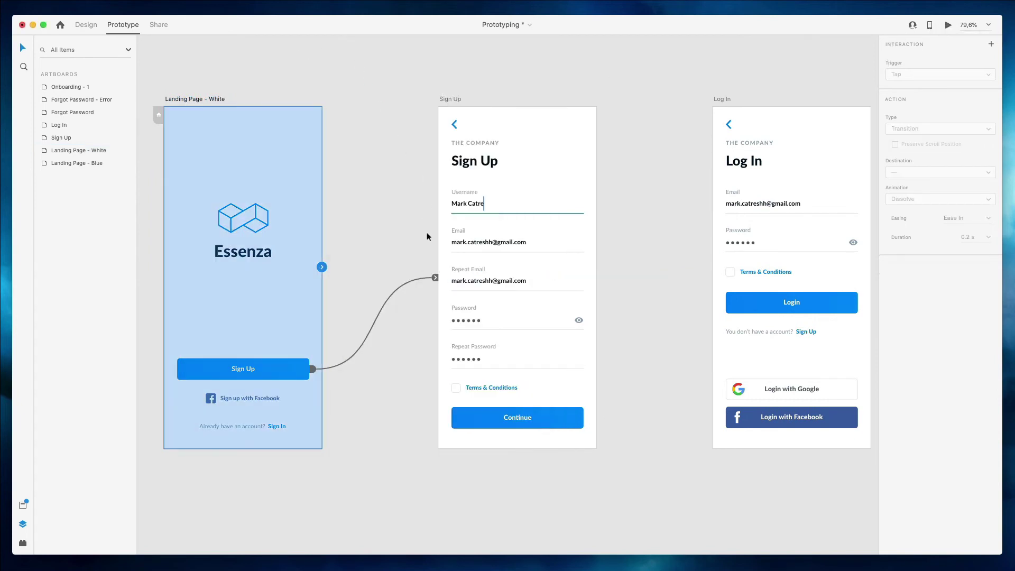
Wire Continue to Log In, Login to Forgot Password, and that Login to Forgot Password - Error.
{"action": "left_click", "coordinate": [496, 421]}
{"action": "left_click_drag", "start_coordinate": [585, 421], "coordinate": [737, 275]}
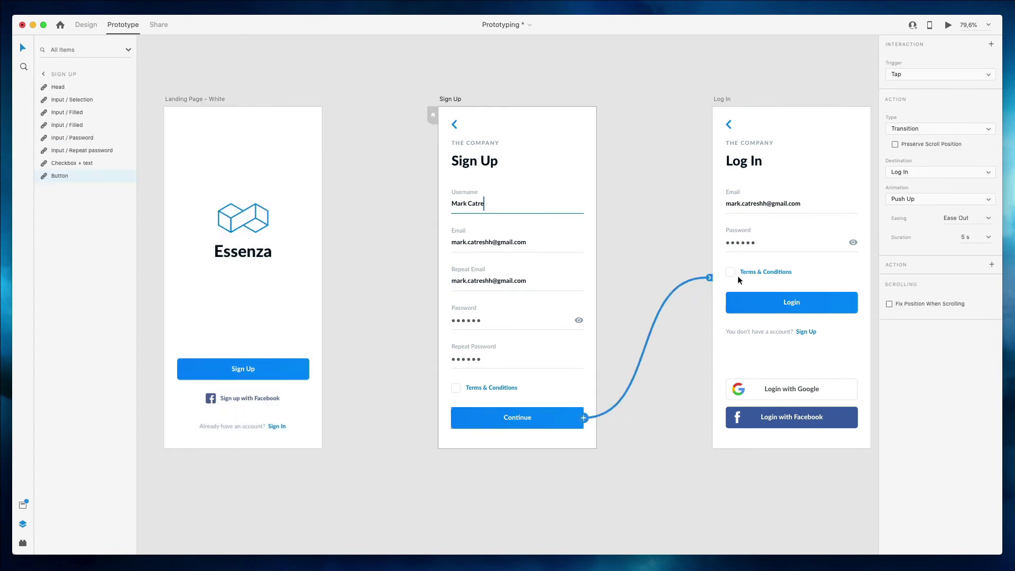
{"action": "scroll", "coordinate": [522, 300], "scroll_direction": "right", "scroll_amount": 10}
{"action": "left_click", "coordinate": [523, 300]}
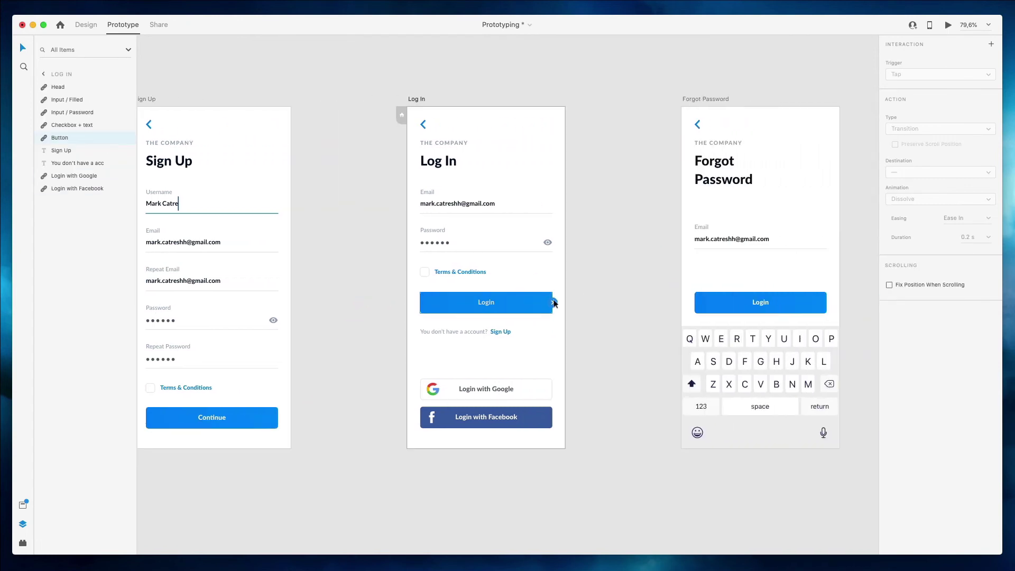
{"action": "left_click_drag", "start_coordinate": [552, 303], "coordinate": [765, 306]}
{"action": "scroll", "coordinate": [687, 301], "scroll_direction": "right", "scroll_amount": 5}
{"action": "left_click", "coordinate": [585, 295]}
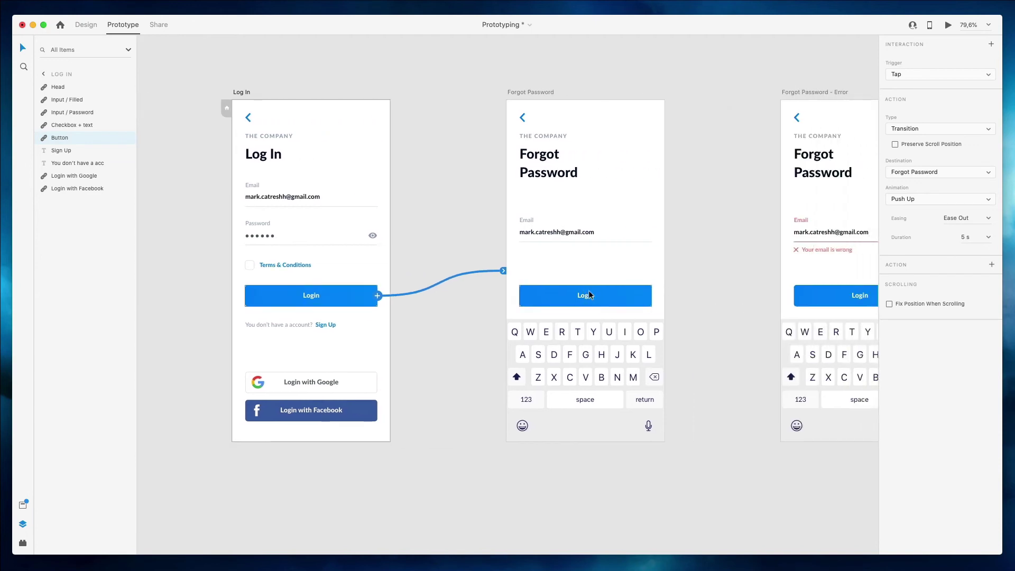
{"action": "left_click_drag", "start_coordinate": [653, 297], "coordinate": [846, 281]}
{"action": "scroll", "coordinate": [700, 277], "scroll_direction": "left", "scroll_amount": 15}
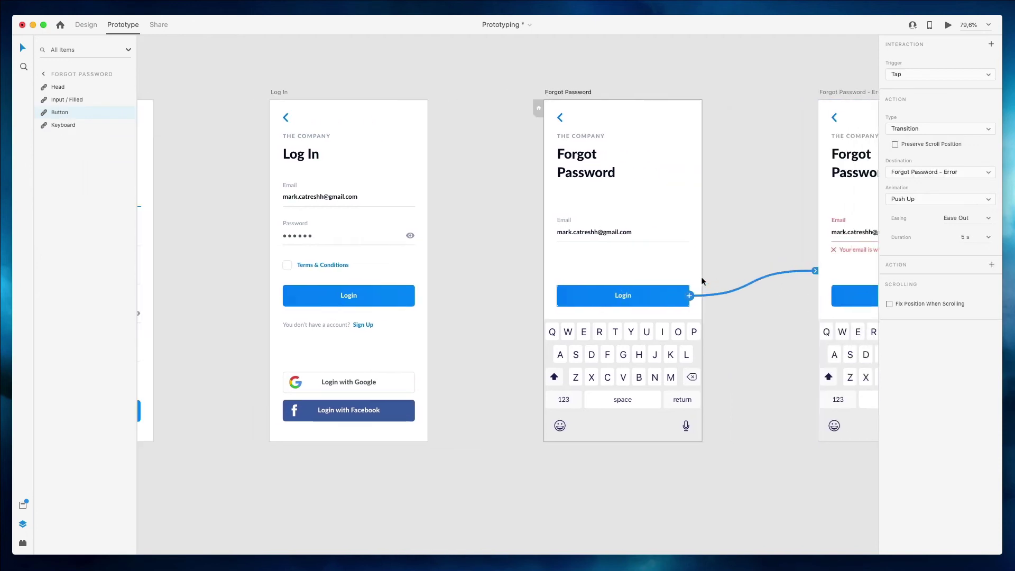
{"action": "left_click", "coordinate": [249, 245]}
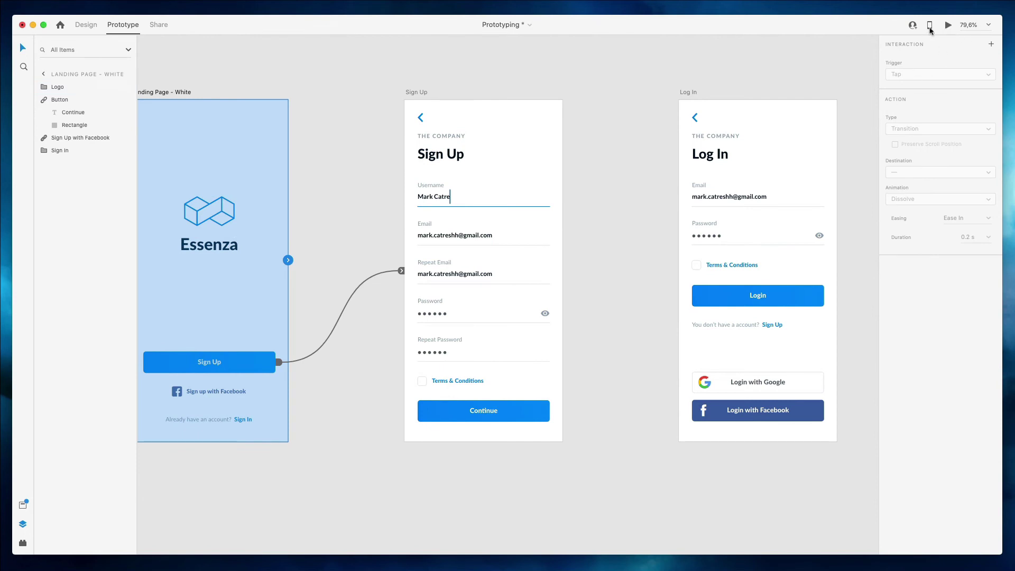
Select the landing page's Sign Up button and close the preview window.
{"action": "left_click", "coordinate": [946, 26]}
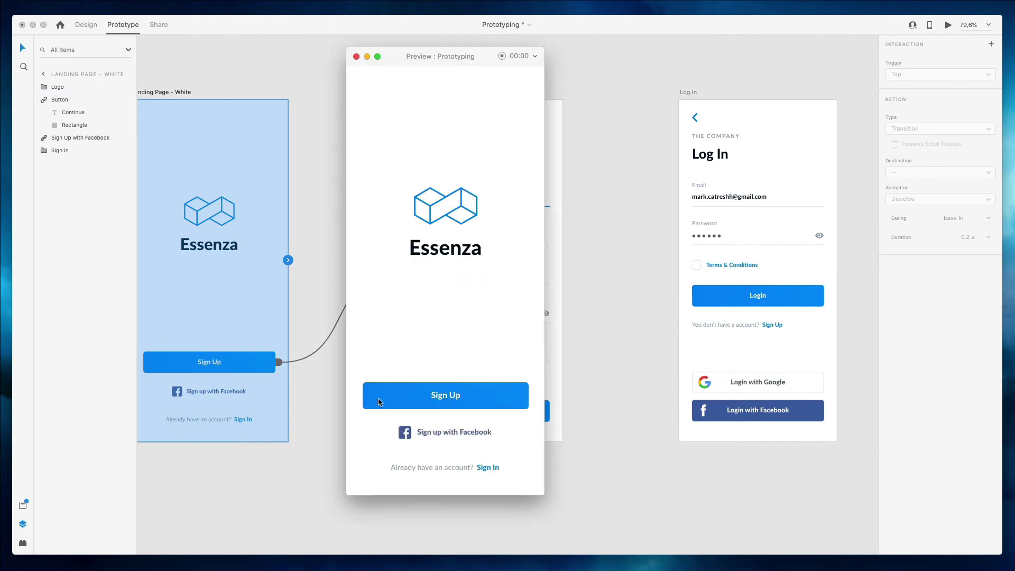
{"action": "left_click", "coordinate": [598, 184]}
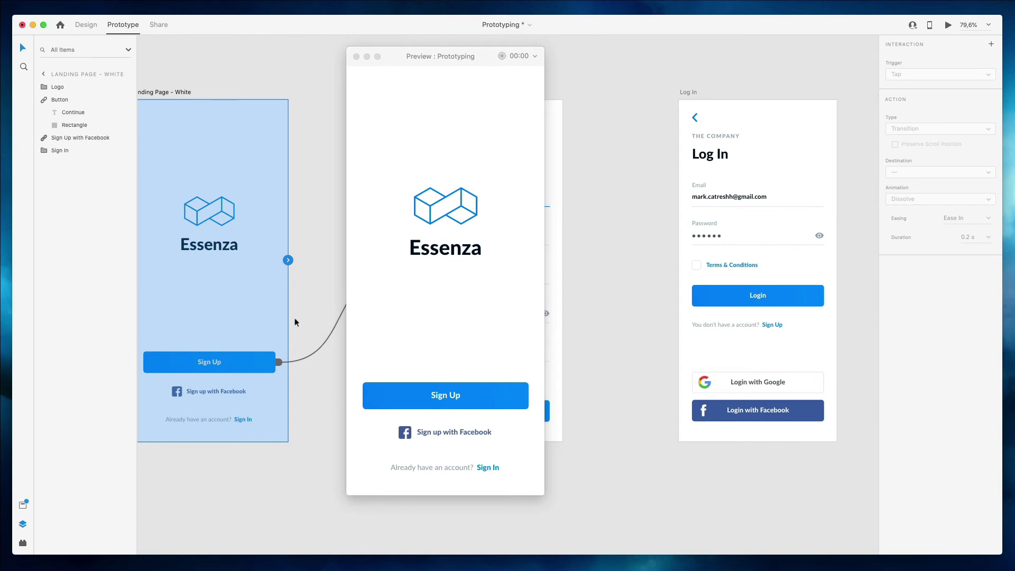
{"action": "left_click", "coordinate": [294, 321]}
{"action": "left_click", "coordinate": [271, 362]}
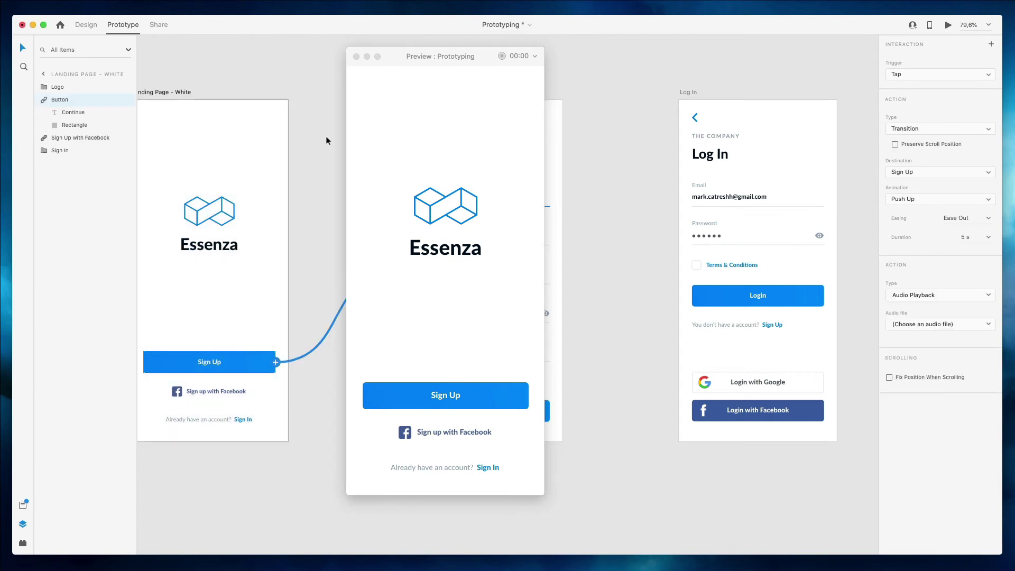
{"action": "left_click", "coordinate": [356, 58]}
Keep Sign Up's action as Transition with Push Up animation, then reopen Desktop Preview.
{"action": "left_click", "coordinate": [909, 204]}
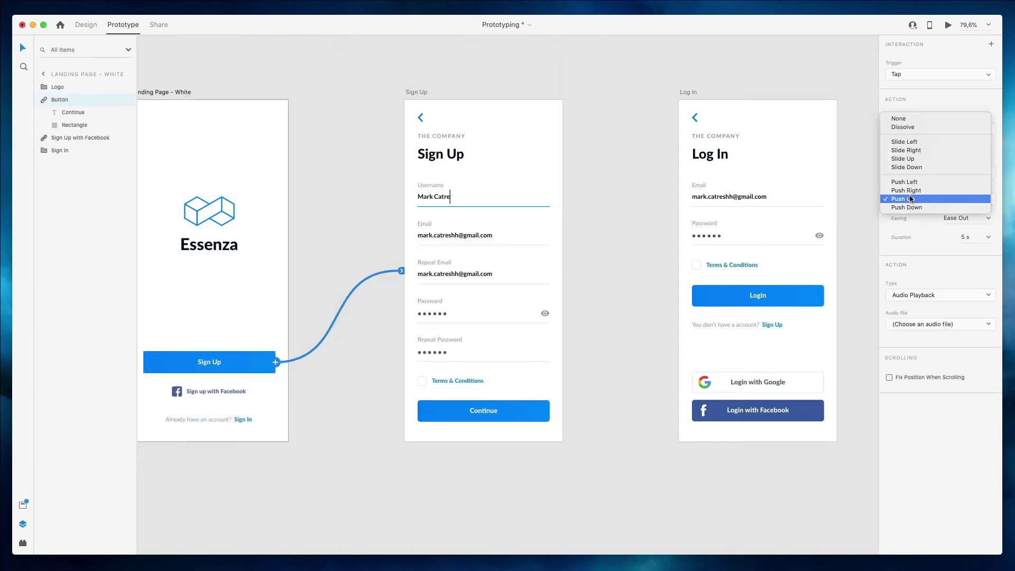
{"action": "left_click", "coordinate": [942, 96]}
{"action": "left_click", "coordinate": [931, 136]}
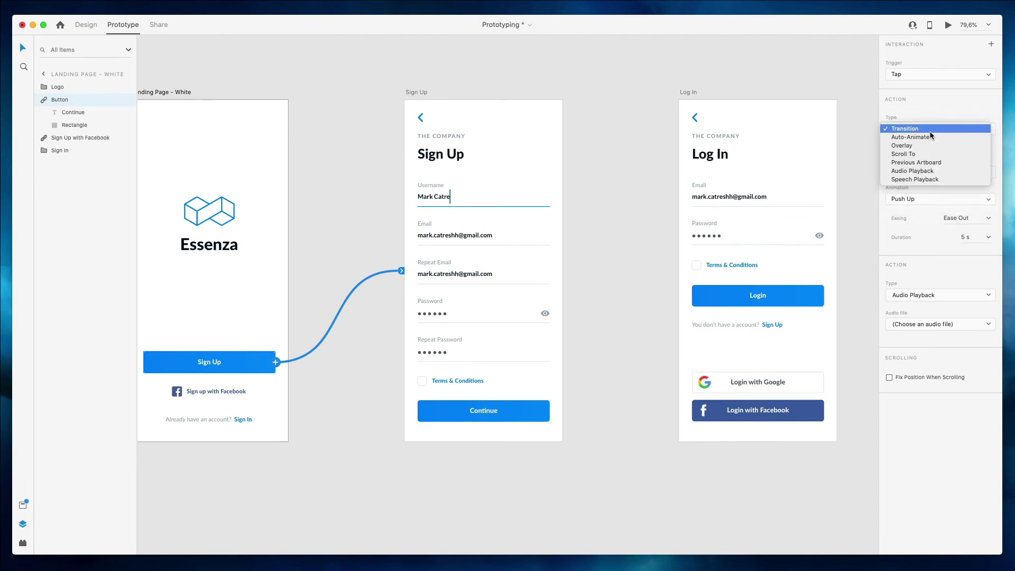
{"action": "left_click", "coordinate": [930, 129]}
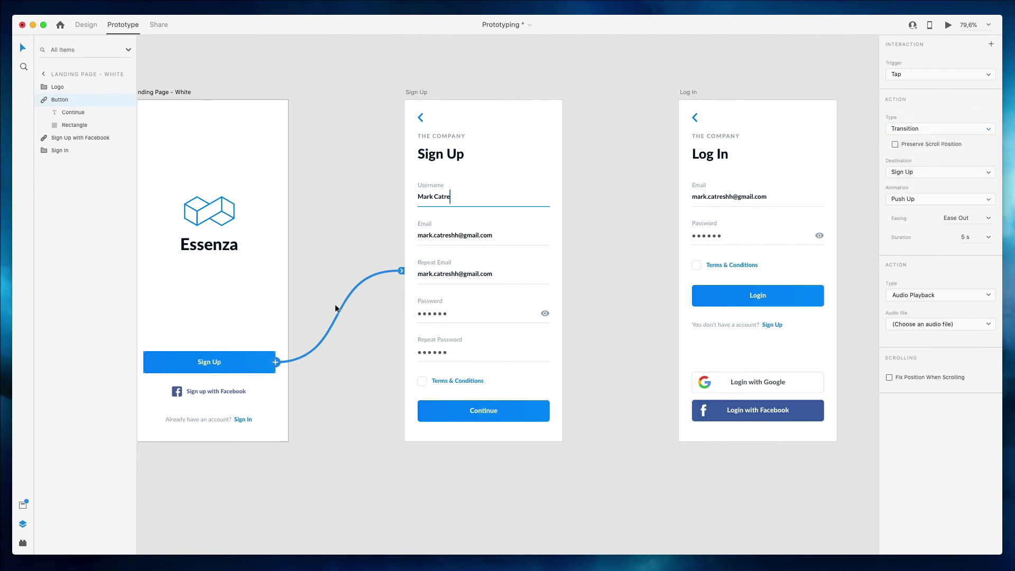
{"action": "key", "text": "super+Return"}
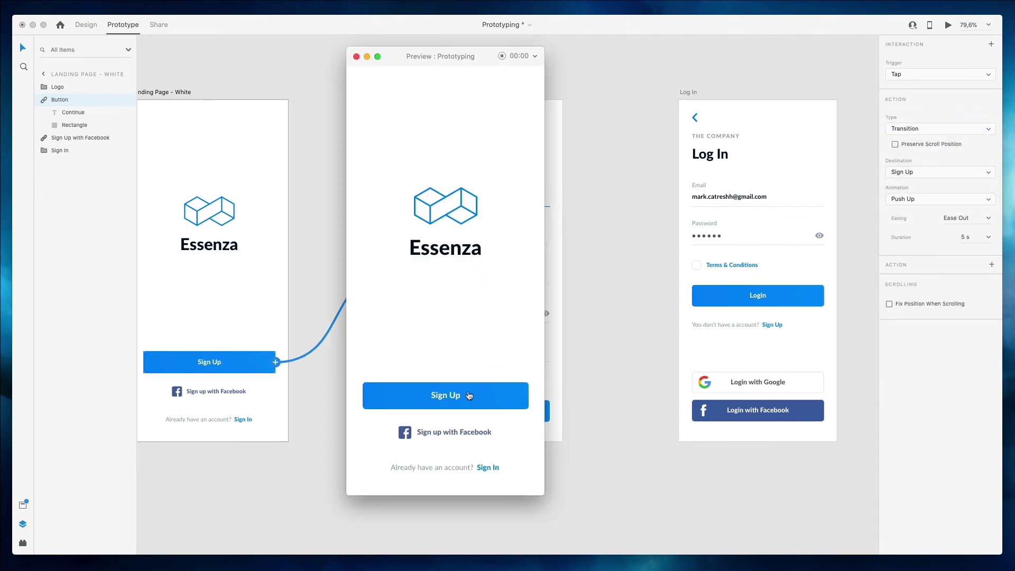
Try recording the preview, dismiss the screen-recording permission prompt, and retry.
{"action": "left_click", "coordinate": [515, 59]}
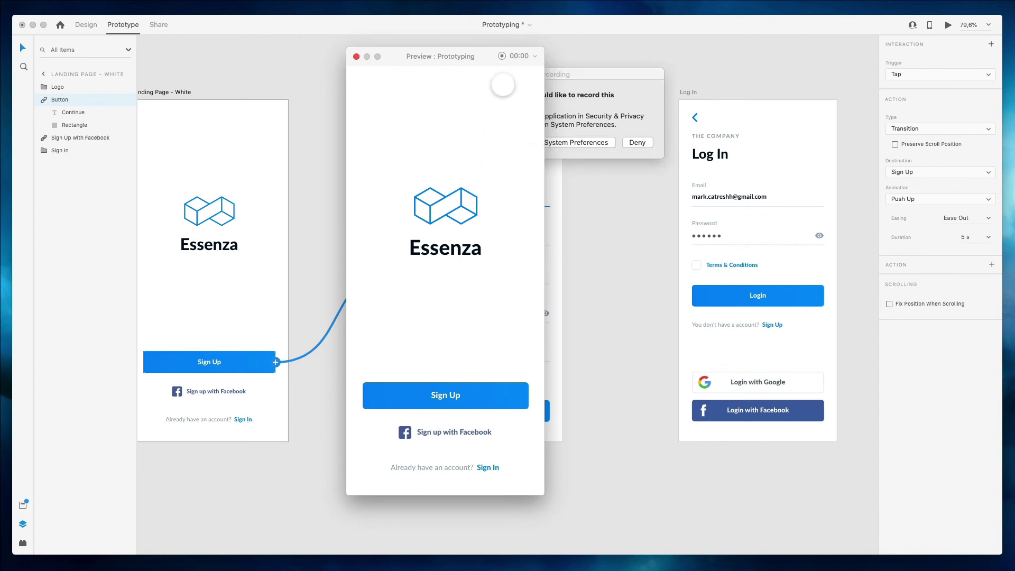
{"action": "left_click_drag", "start_coordinate": [564, 78], "coordinate": [826, 104]}
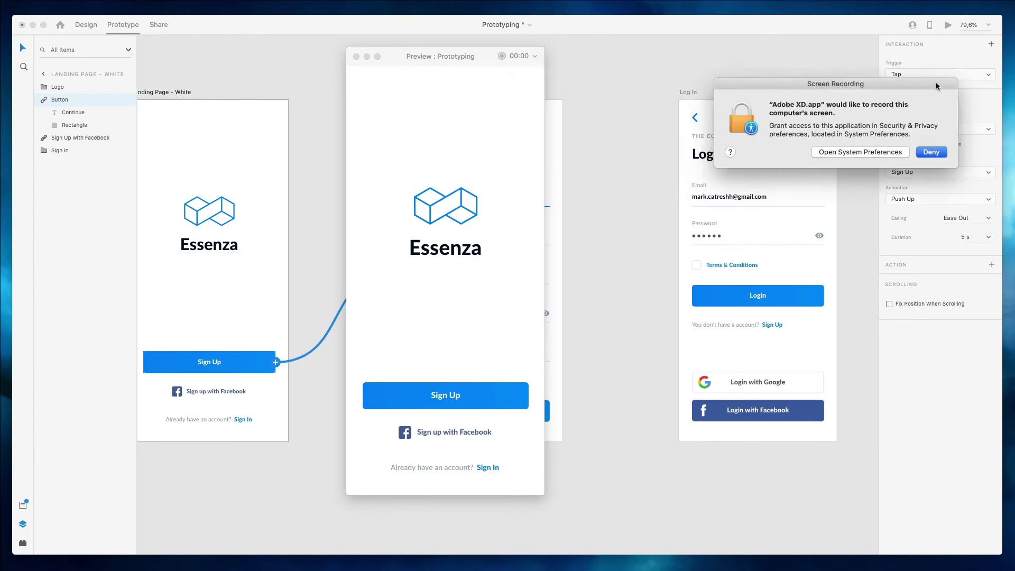
{"action": "key", "text": "Return"}
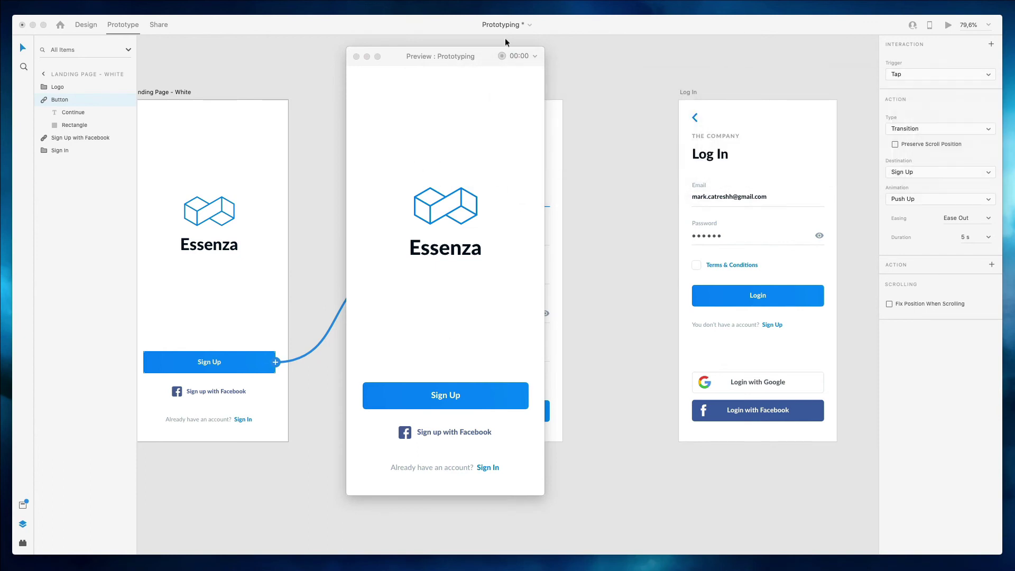
{"action": "left_click", "coordinate": [517, 66]}
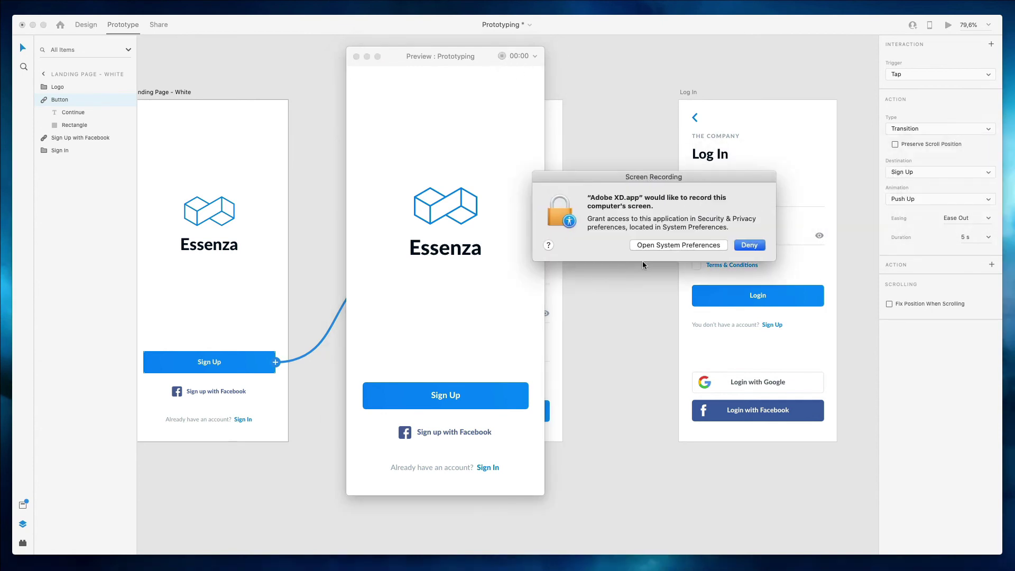
Allow Adobe XD under Screen Recording in Security & Privacy, choosing Later to quit.
{"action": "left_click", "coordinate": [648, 246]}
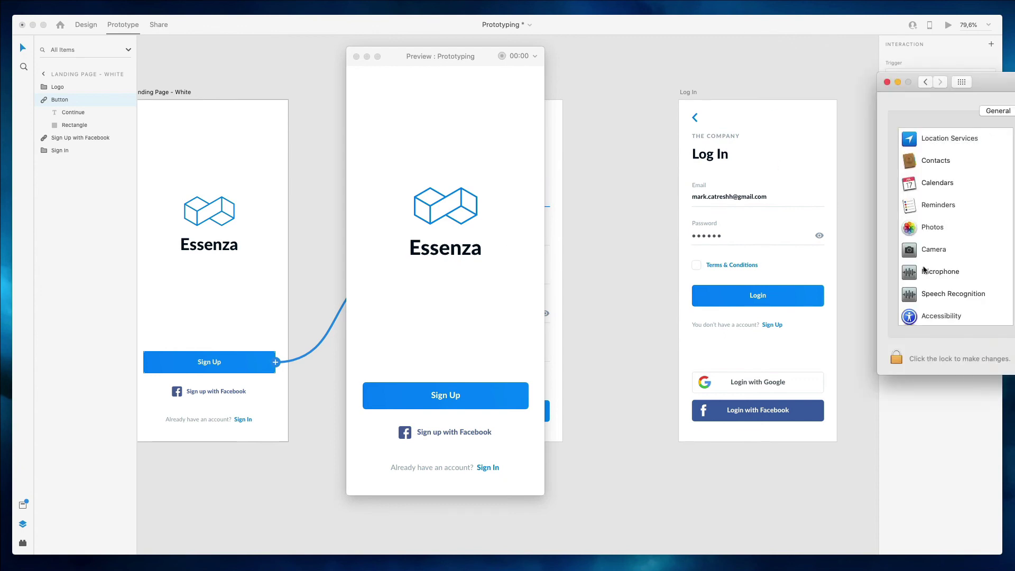
{"action": "left_click_drag", "start_coordinate": [999, 82], "coordinate": [757, 115]}
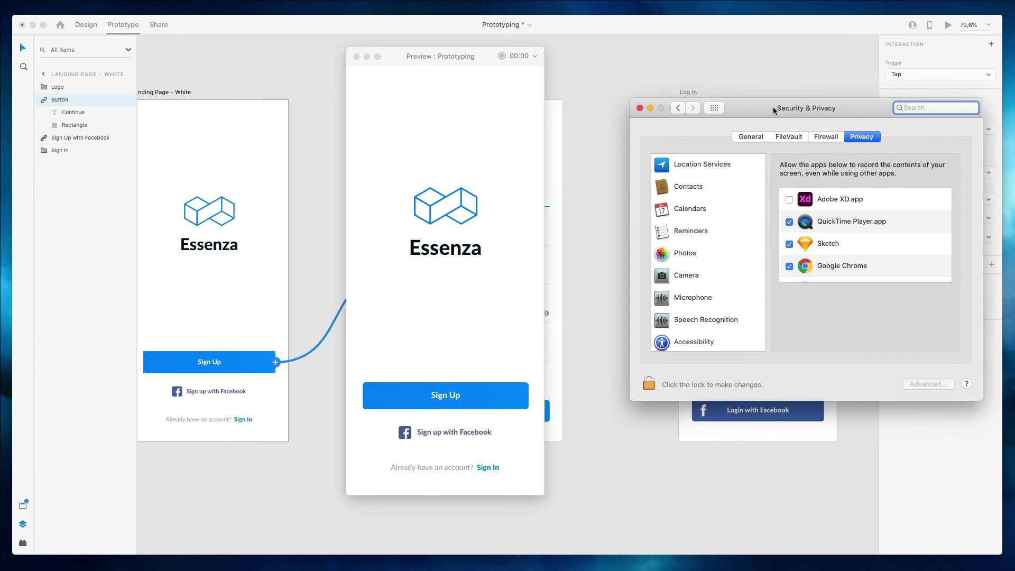
{"action": "left_click_drag", "start_coordinate": [773, 106], "coordinate": [788, 112]}
{"action": "left_click", "coordinate": [807, 205]}
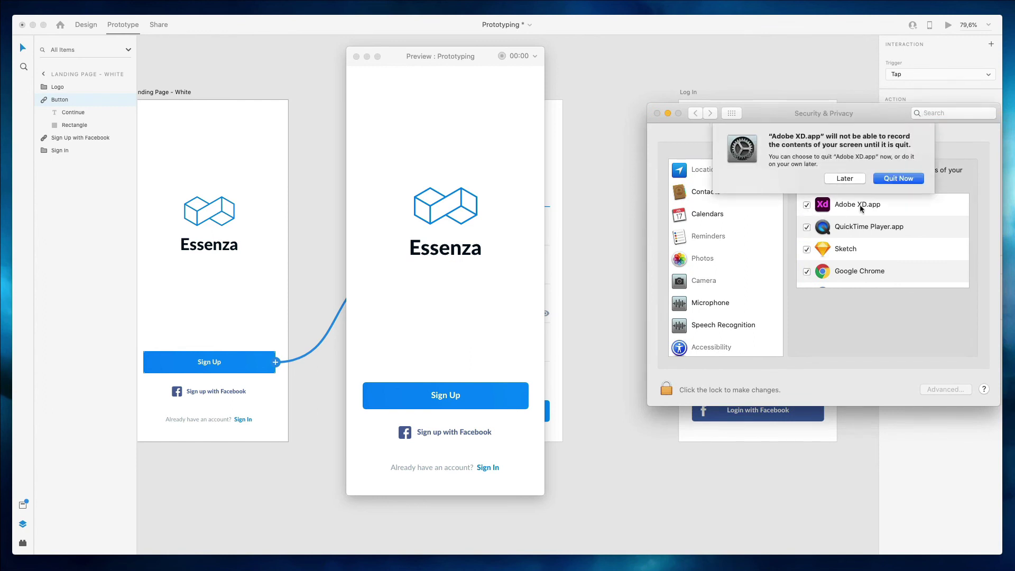
{"action": "left_click", "coordinate": [845, 178]}
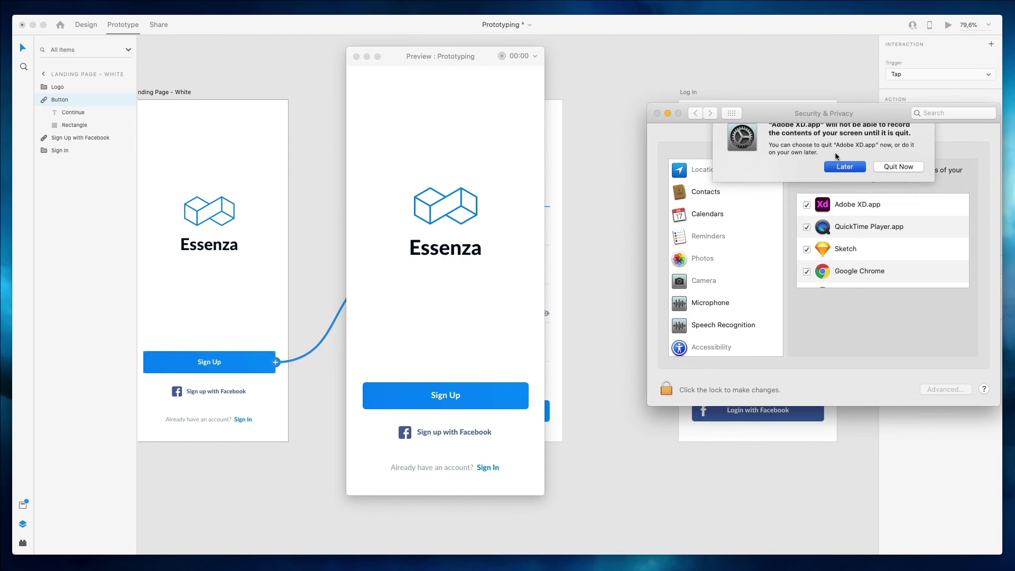
{"action": "left_click_drag", "start_coordinate": [863, 111], "coordinate": [1014, 156]}
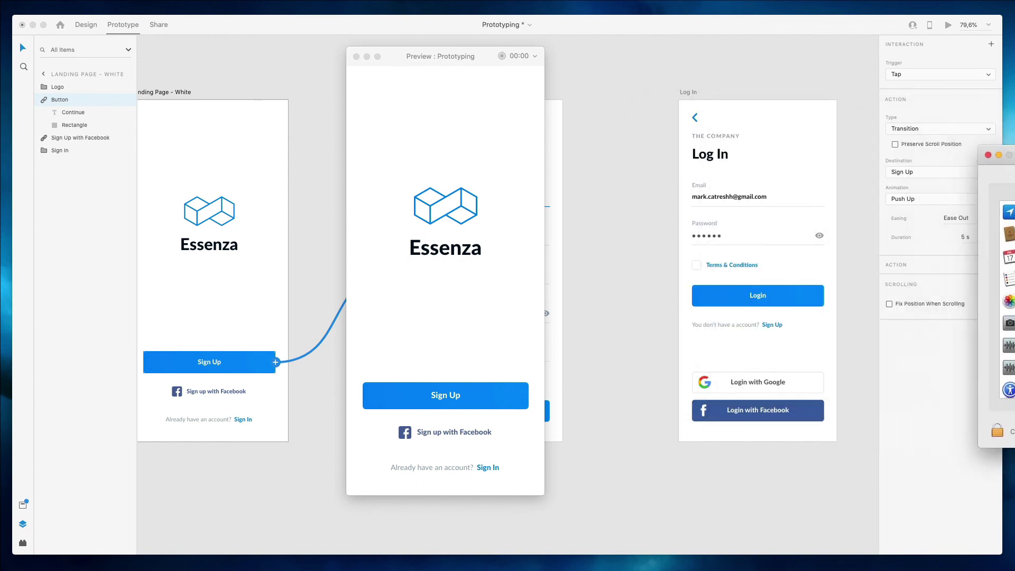
Record the preview tapping Sign Up, then Continue to Log In, and stop recording.
{"action": "left_click", "coordinate": [503, 60]}
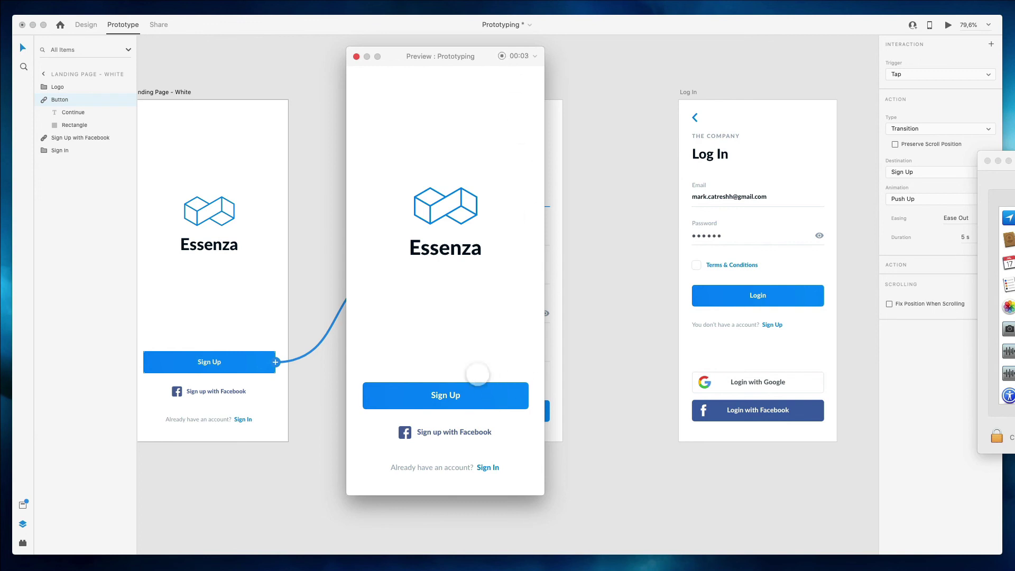
{"action": "left_click", "coordinate": [478, 391]}
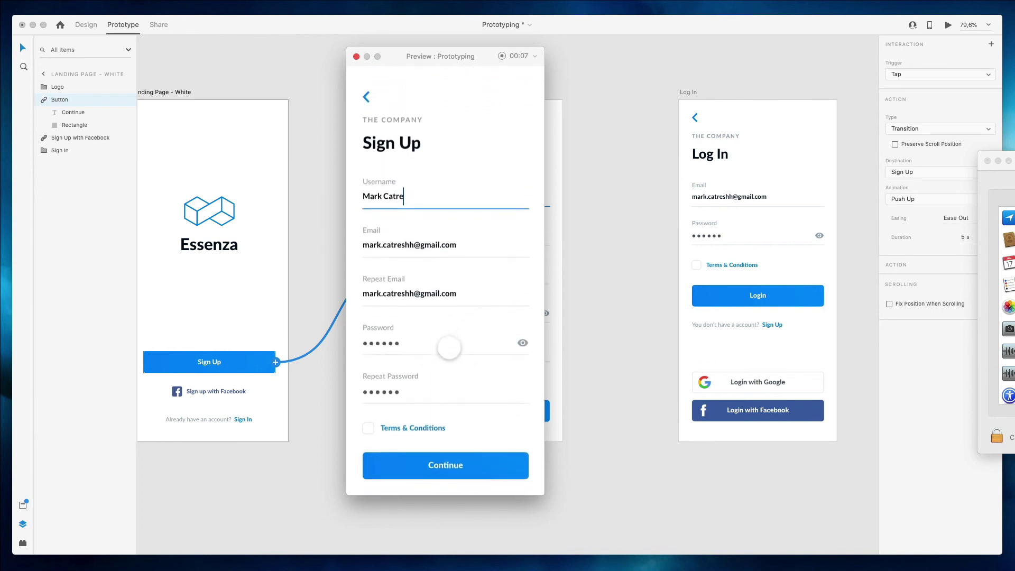
{"action": "left_click", "coordinate": [474, 456]}
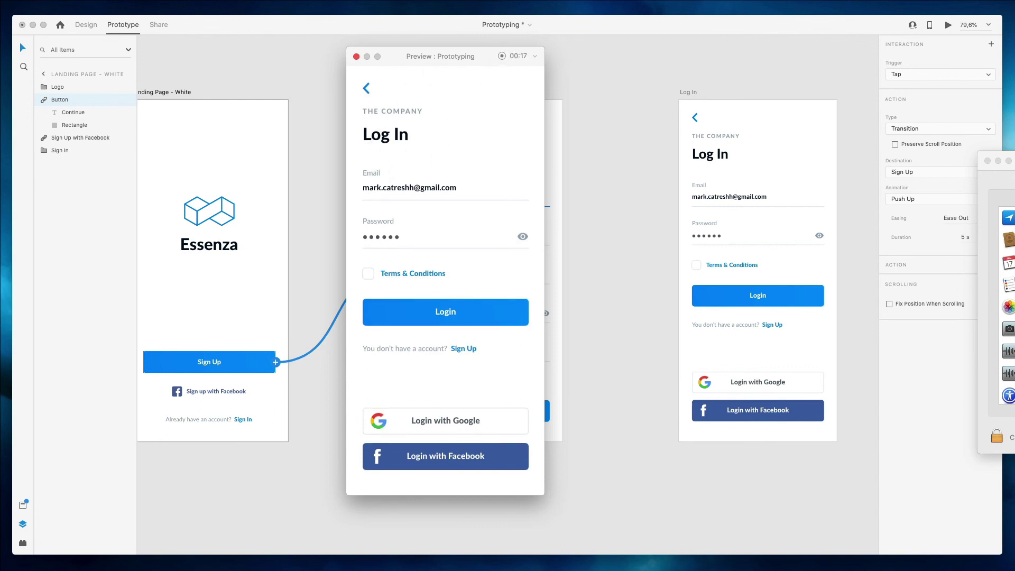
{"action": "key", "text": "Escape"}
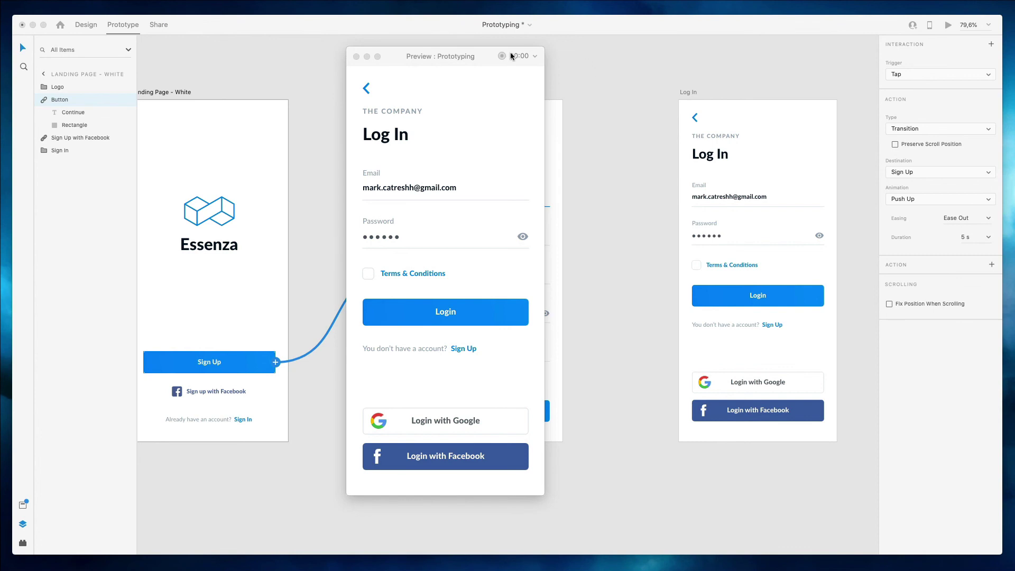